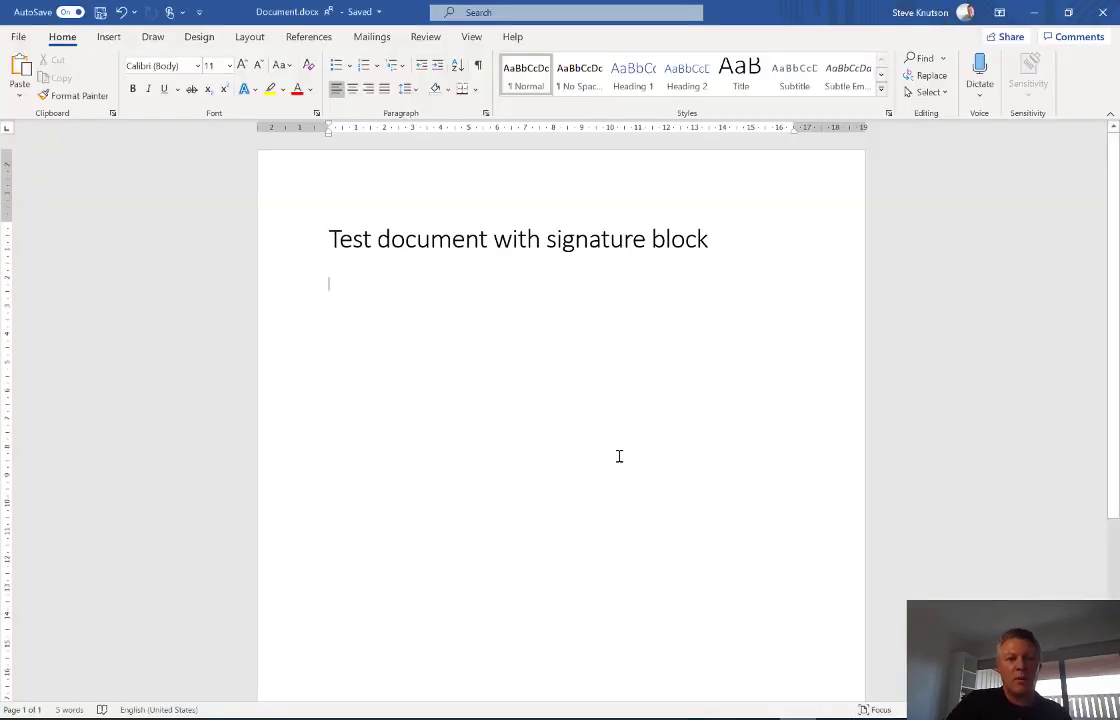
# - Type two filler lines under the heading, leave blank lines, and open Signature Line setup
pyautogui.write('aksjdlkasjdklajsdlkasd')
pyautogui.press('Return')
pyautogui.write('asd asd as das d')
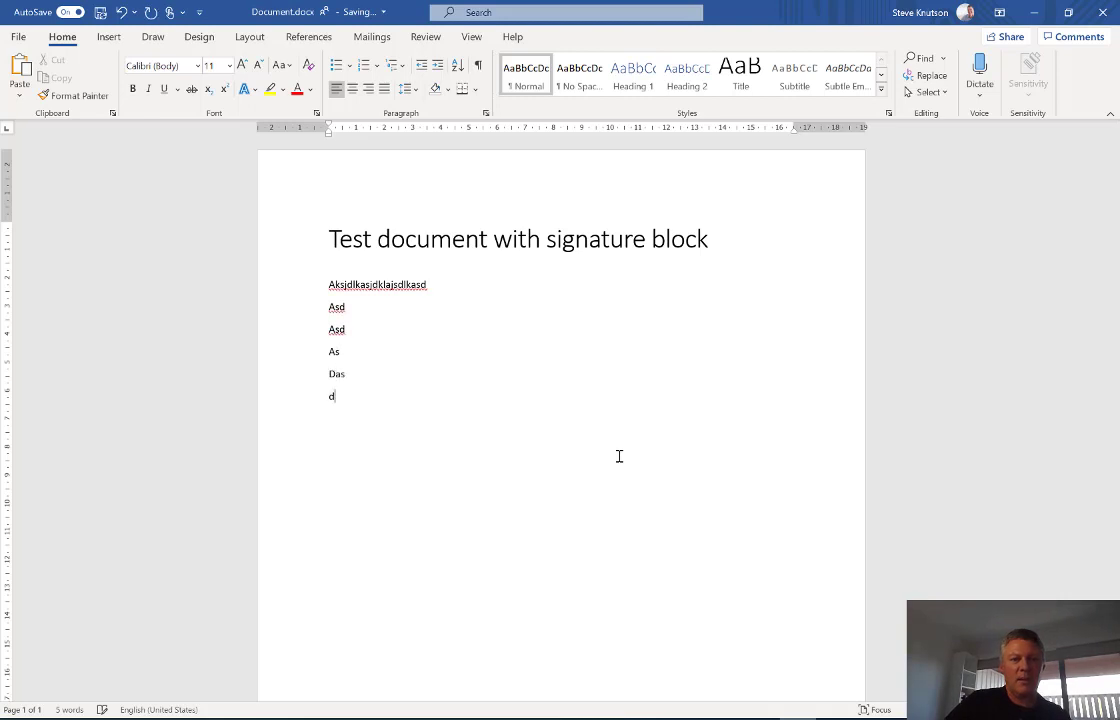
pyautogui.press('Return')
pyautogui.press('Return')
pyautogui.press('Return')
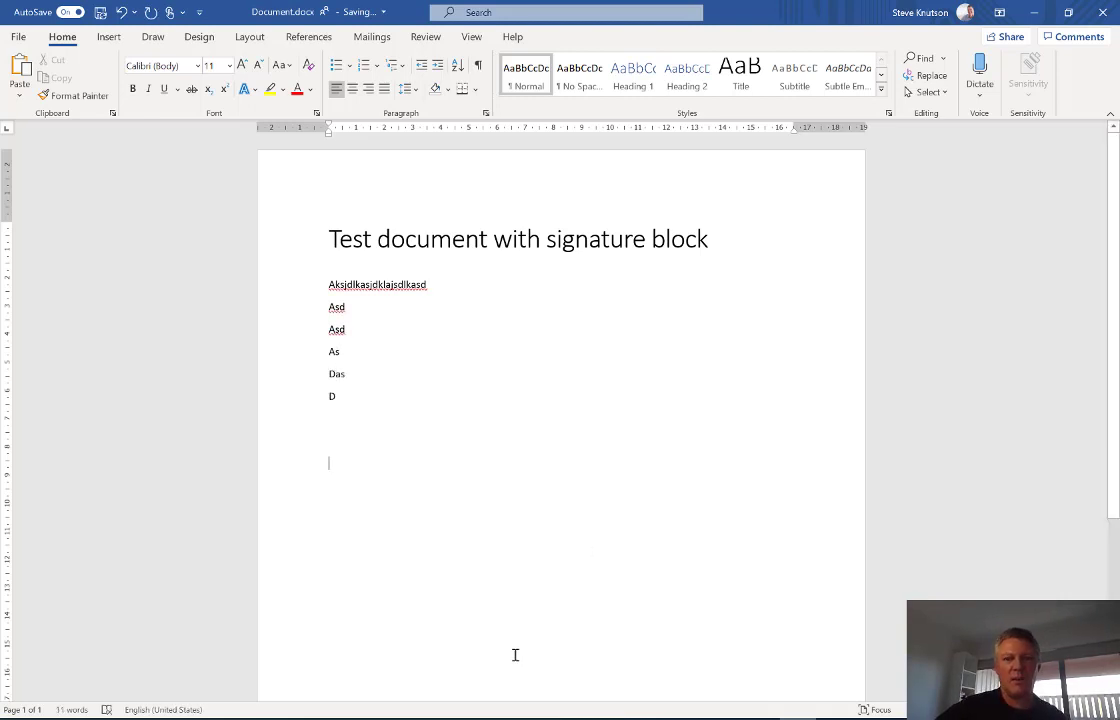
pyautogui.click(112, 40)
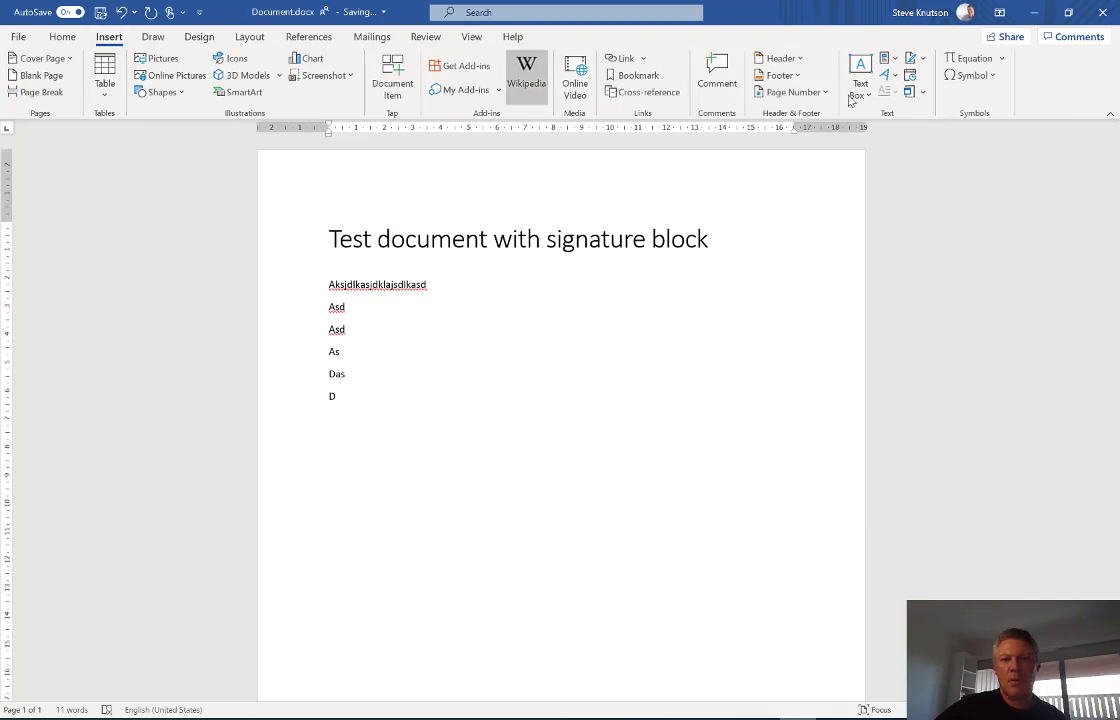
pyautogui.click(916, 58)
# - Insert a Microsoft Office signature line with the signer's name, title Managing Director, and e-mail
pyautogui.click(948, 80)
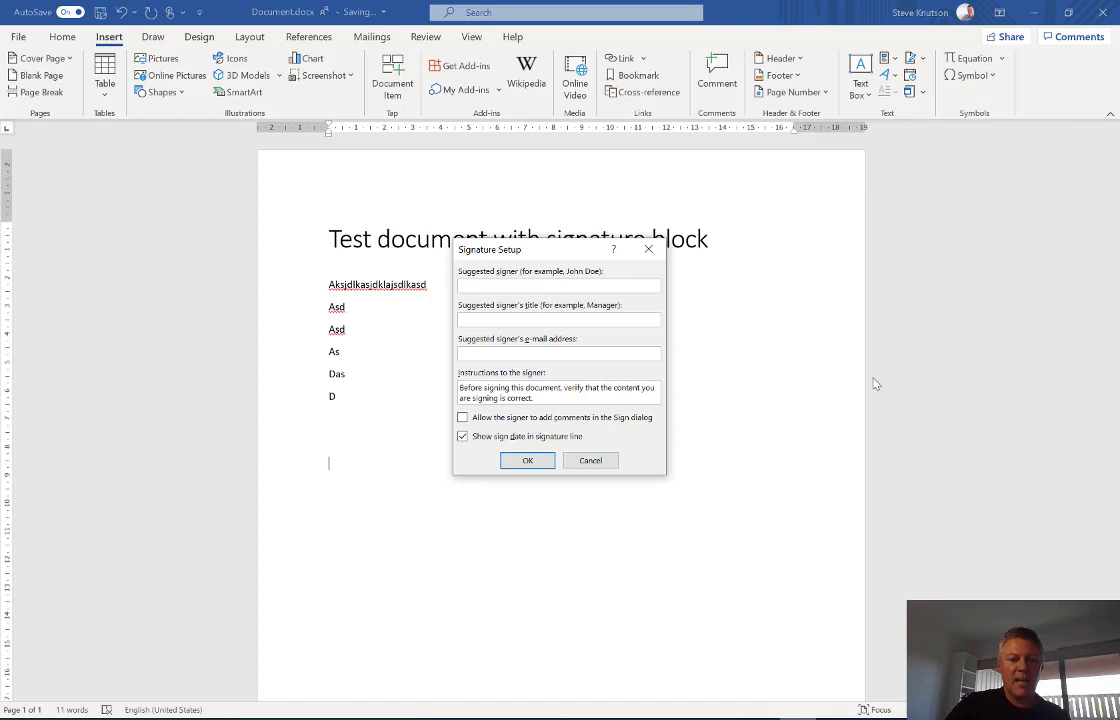
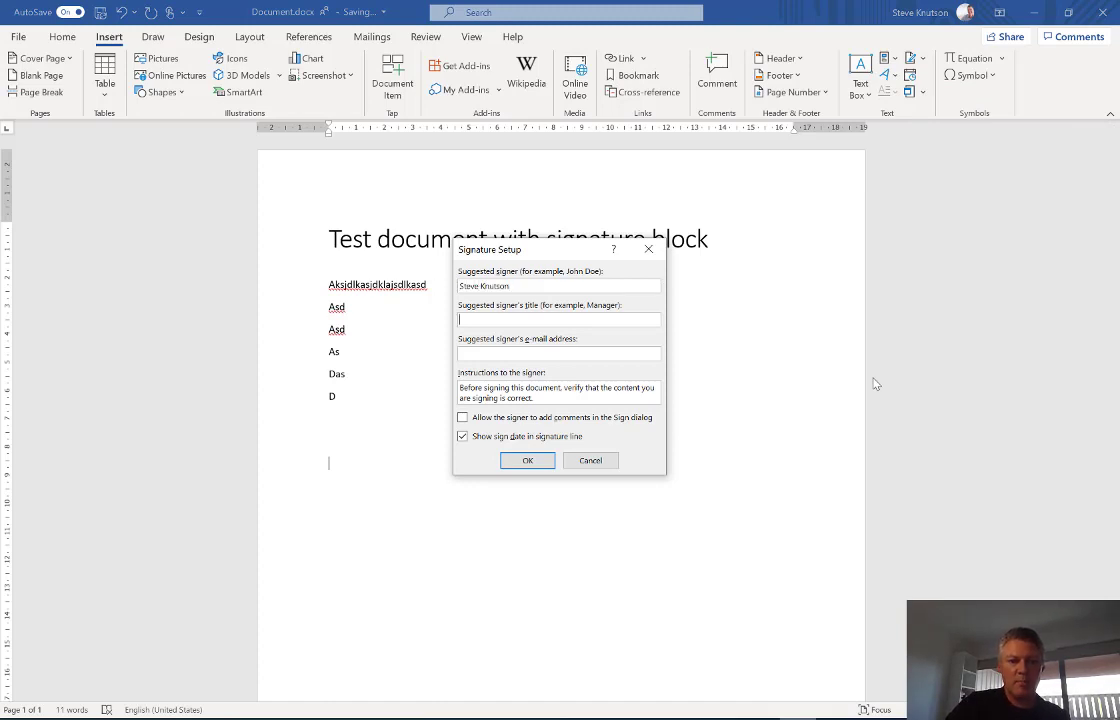
pyautogui.write('Mana')
pyautogui.write('ging Dire')
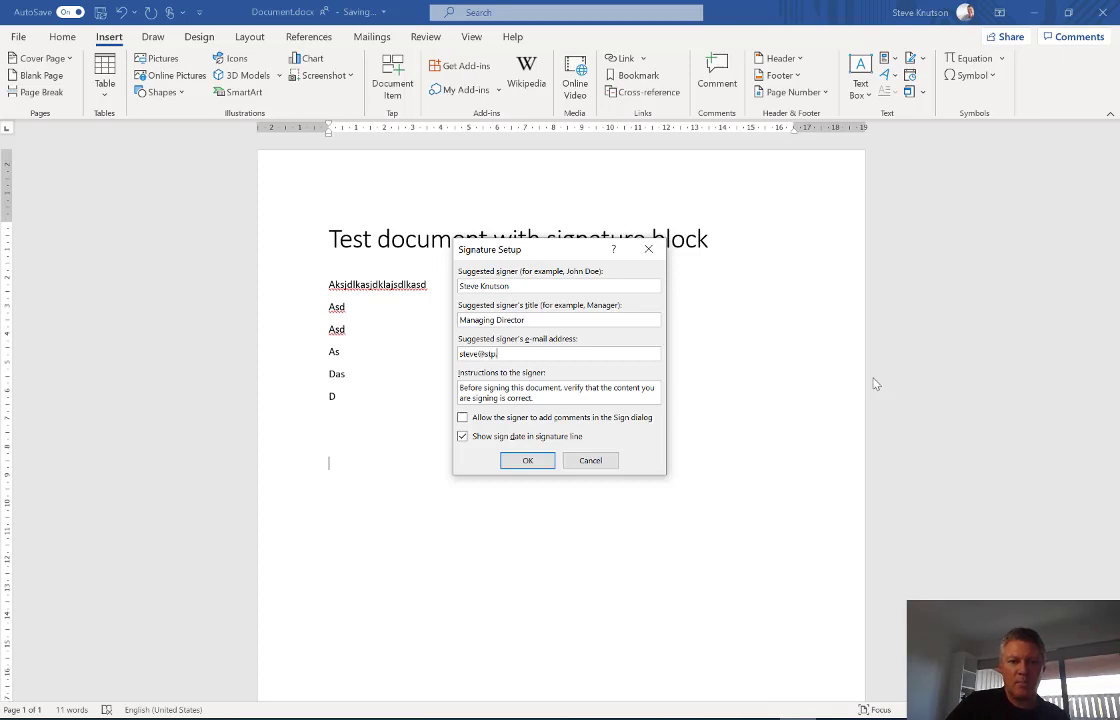
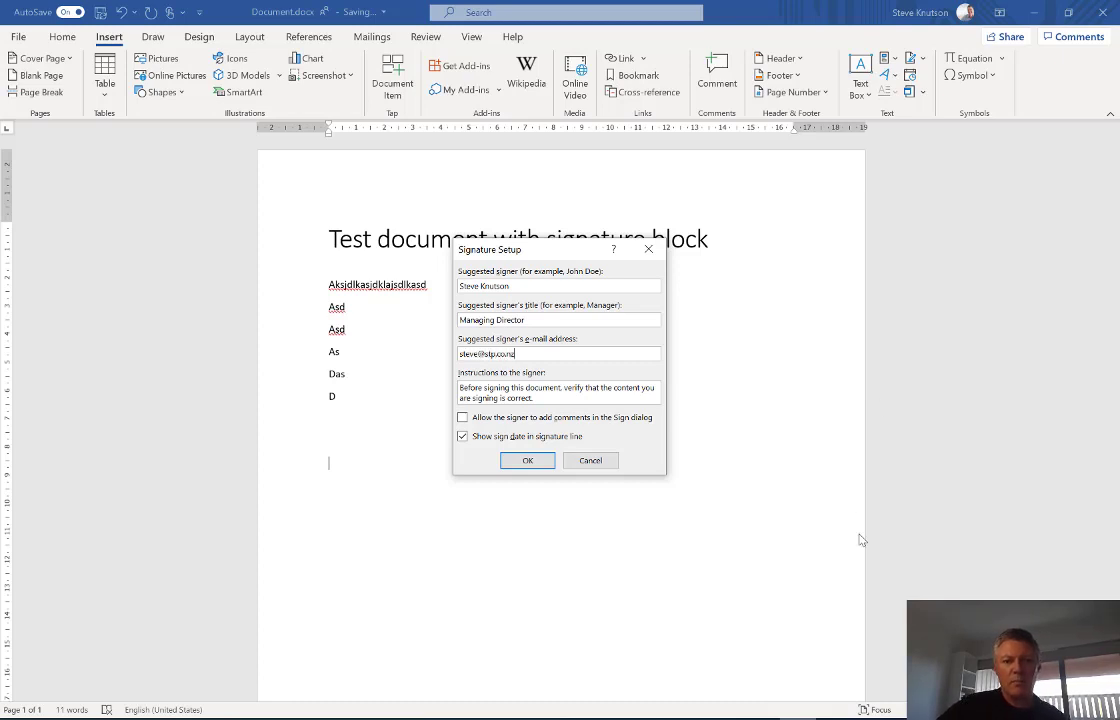
pyautogui.click(530, 461)
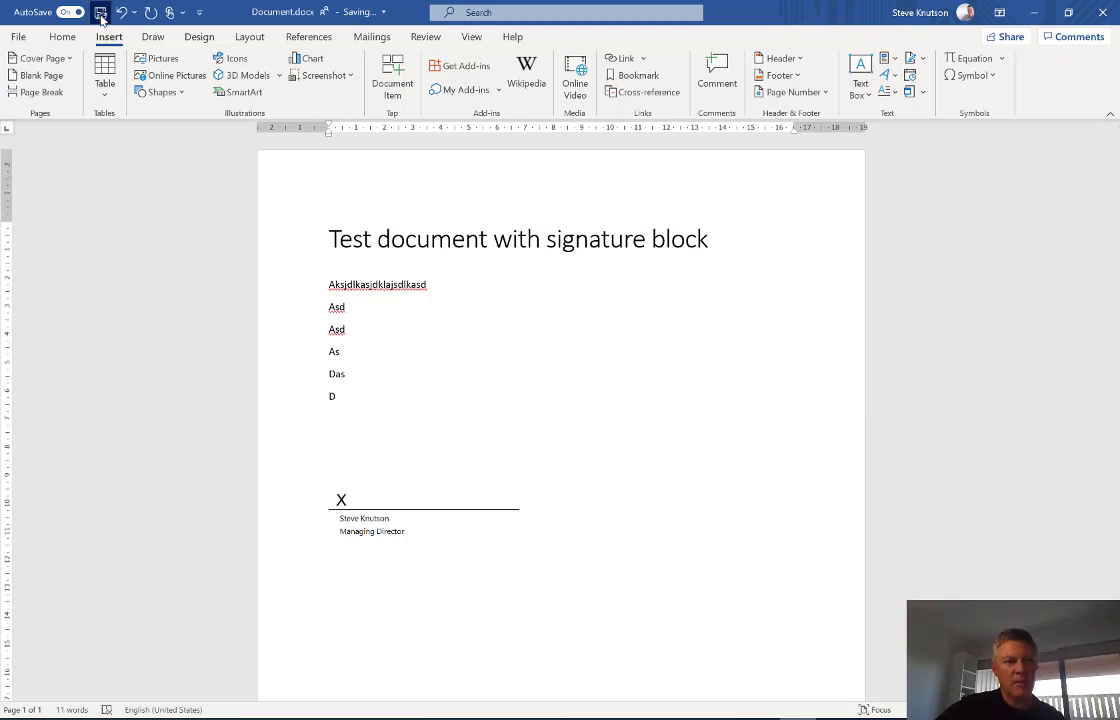
# - Close Word and bring up DemoTeamSite's Site Settings page
pyautogui.click(1103, 12)
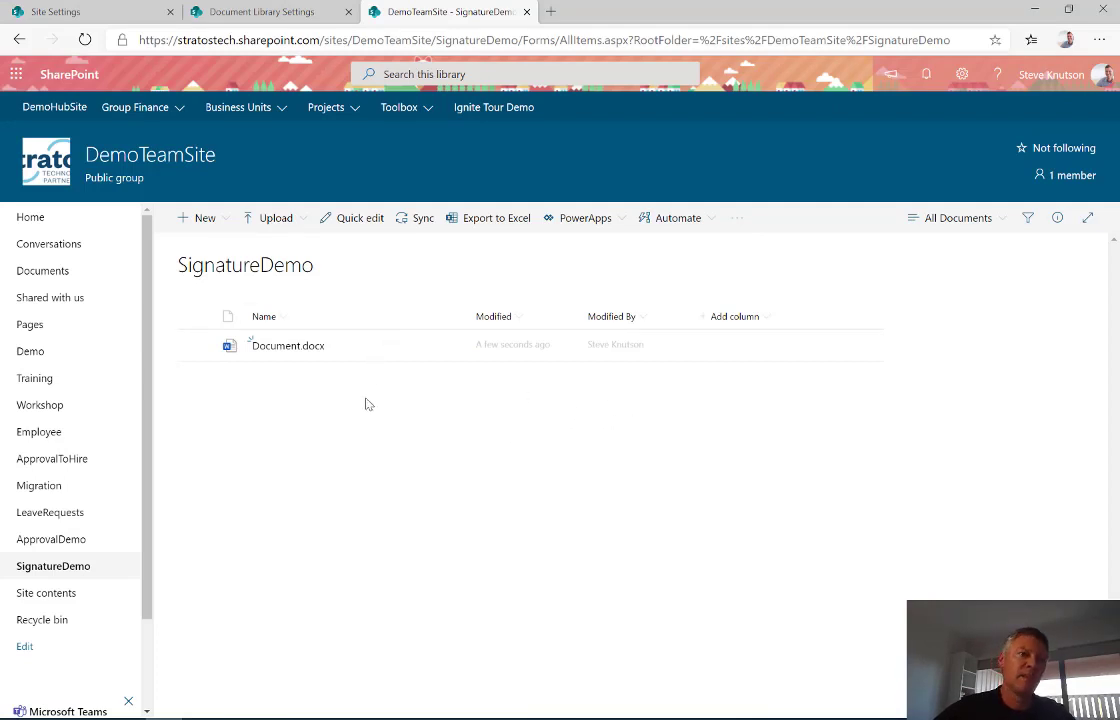
pyautogui.click(961, 74)
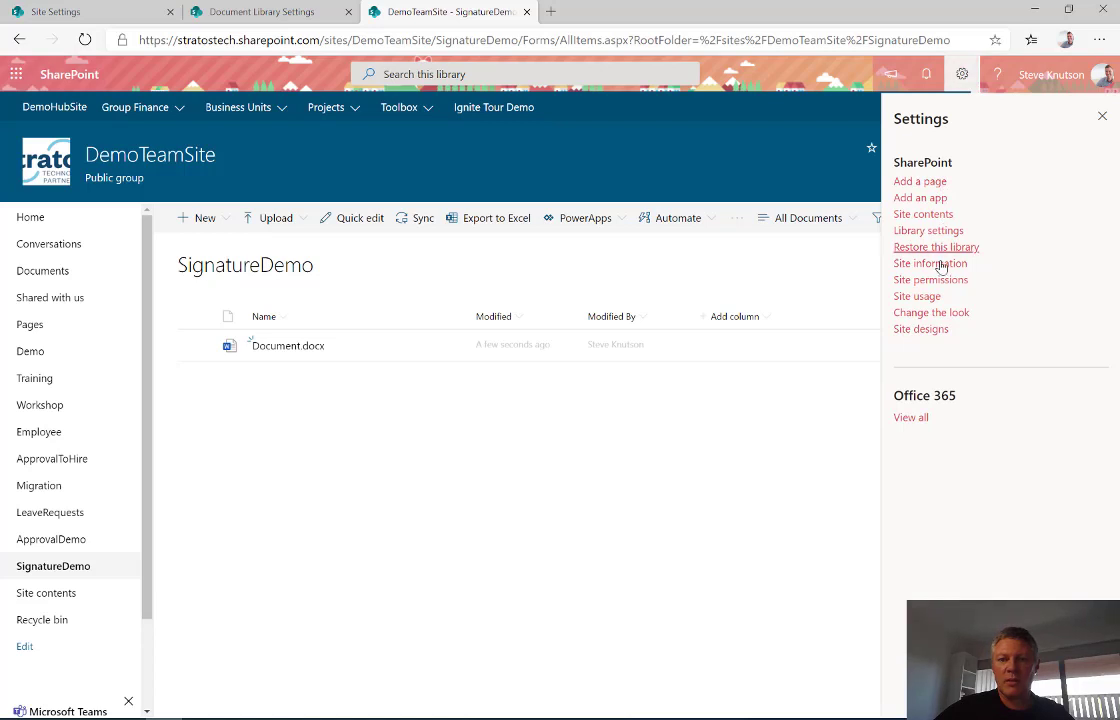
pyautogui.click(85, 12)
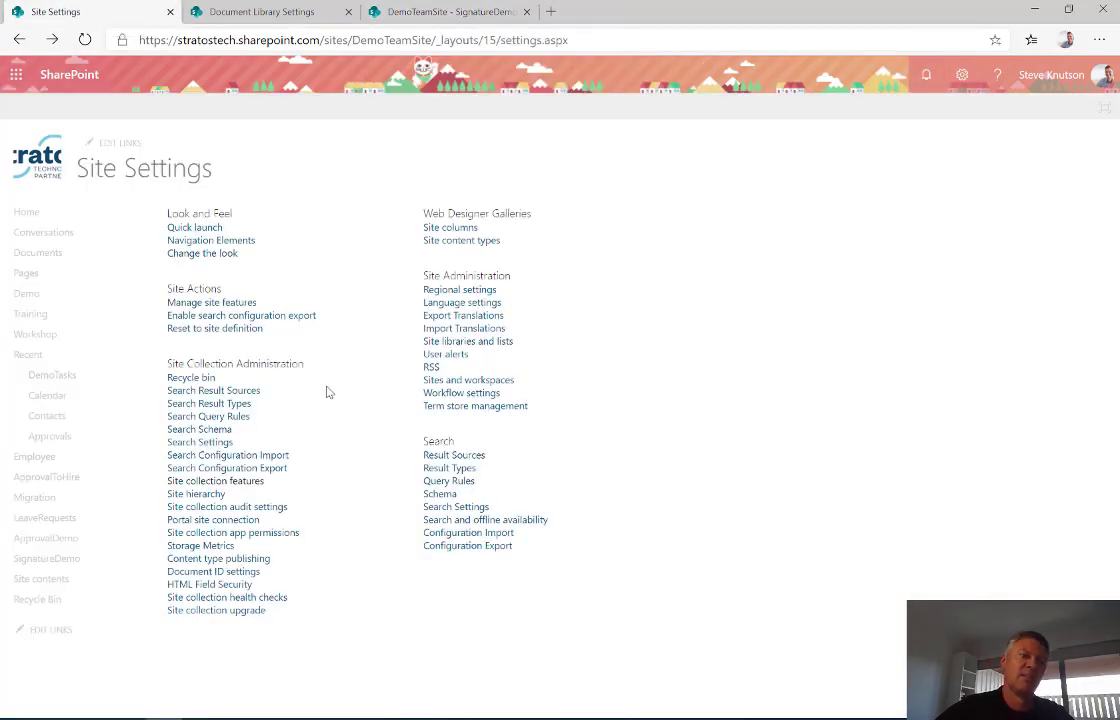
# - Open Site Collection Features and check that Three-state workflow is Active
pyautogui.click(213, 484)
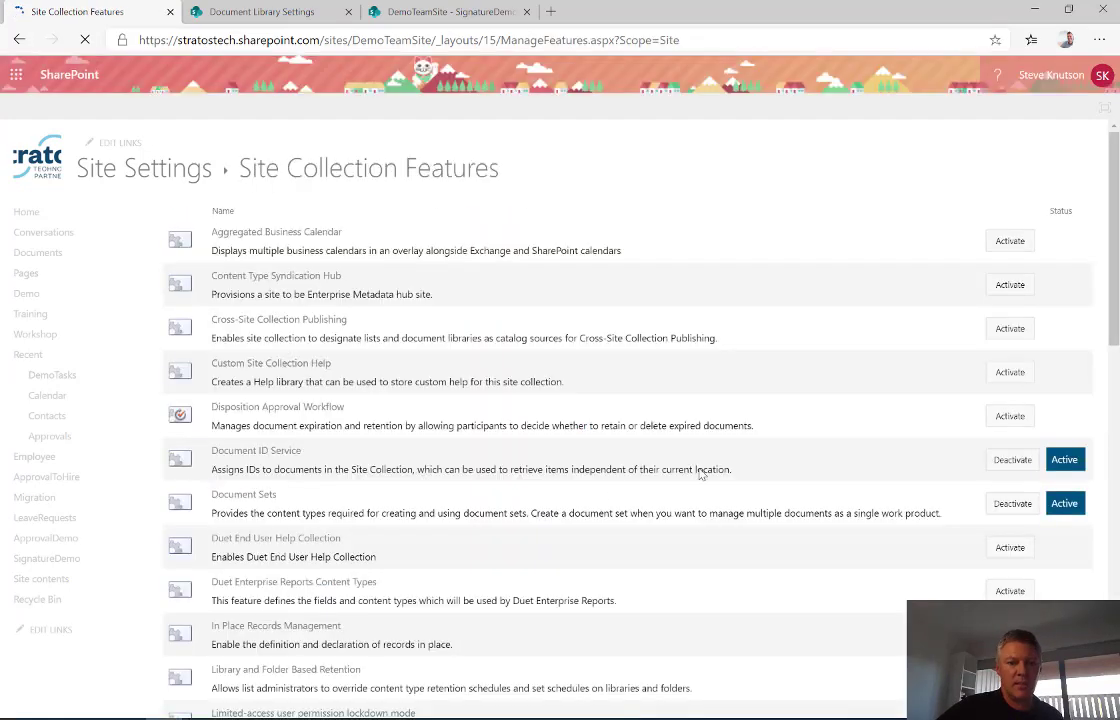
pyautogui.scroll(-7, 747, 442)
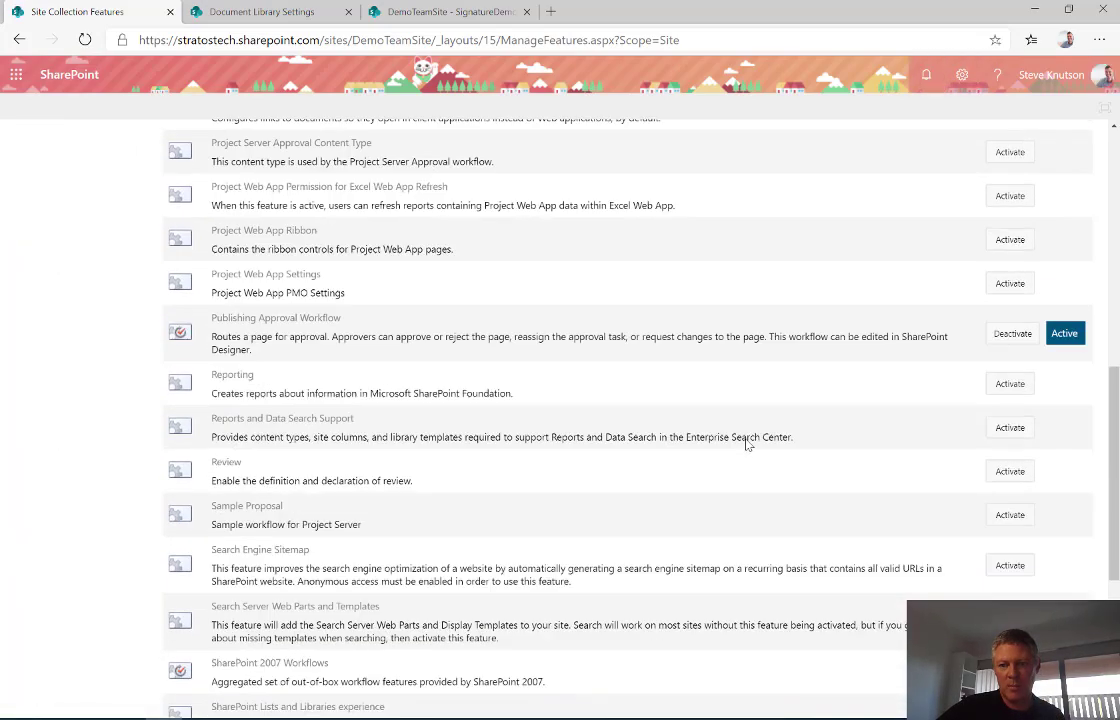
pyautogui.scroll(-3, 740, 470)
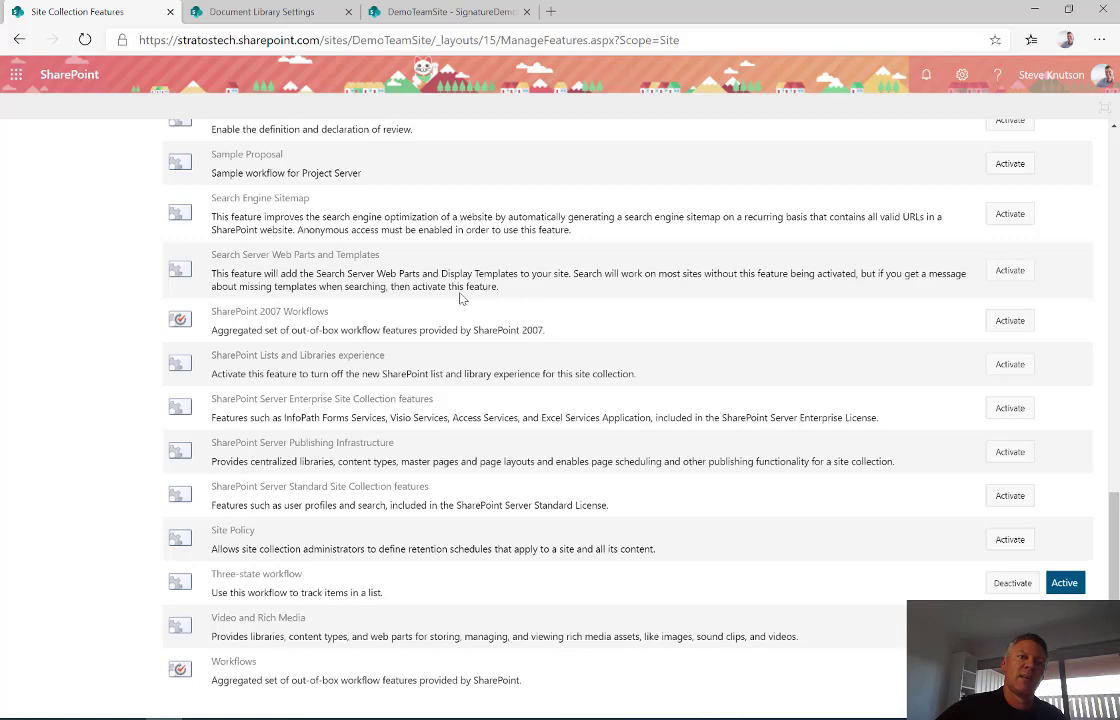
# - Open Workflow Settings from the SignatureDemo library's settings
pyautogui.click(263, 15)
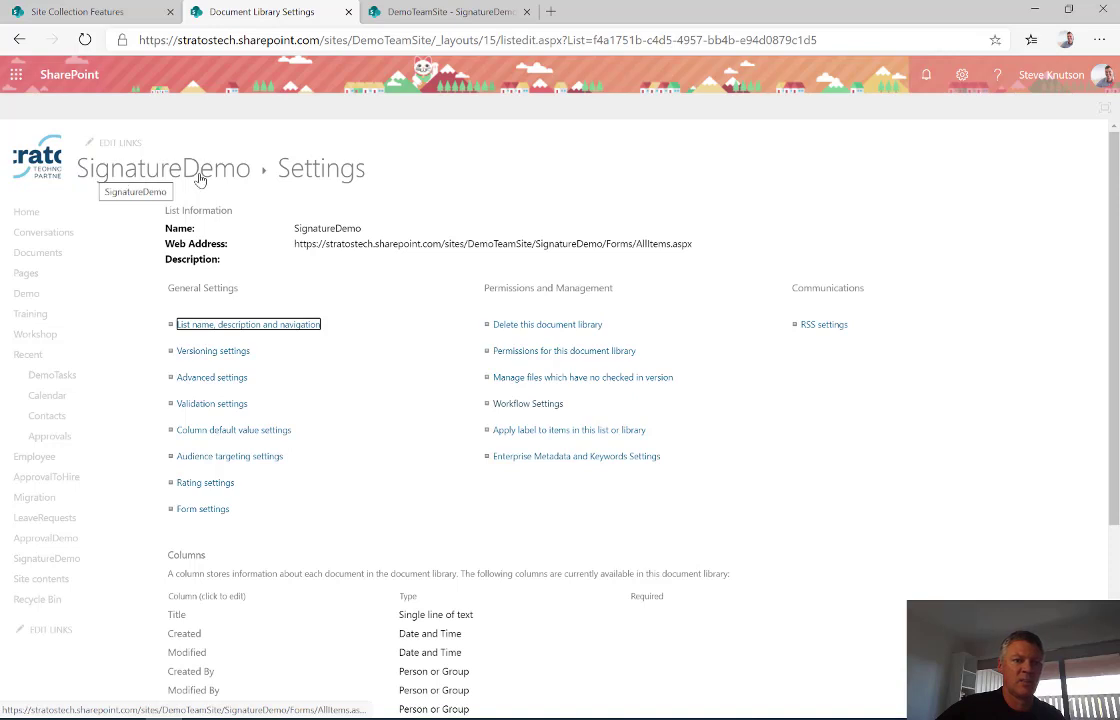
pyautogui.click(515, 406)
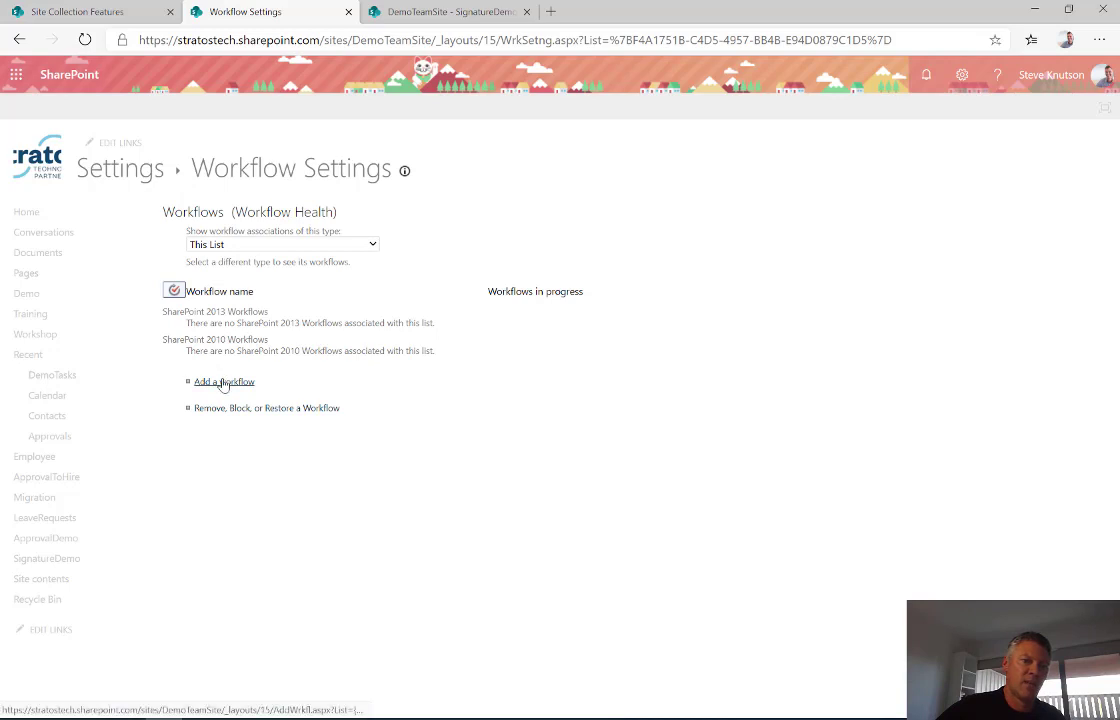
# - Add a Collect Signatures - SharePoint 2010 workflow named 'Get Signatures' and continue to Next
pyautogui.click(223, 384)
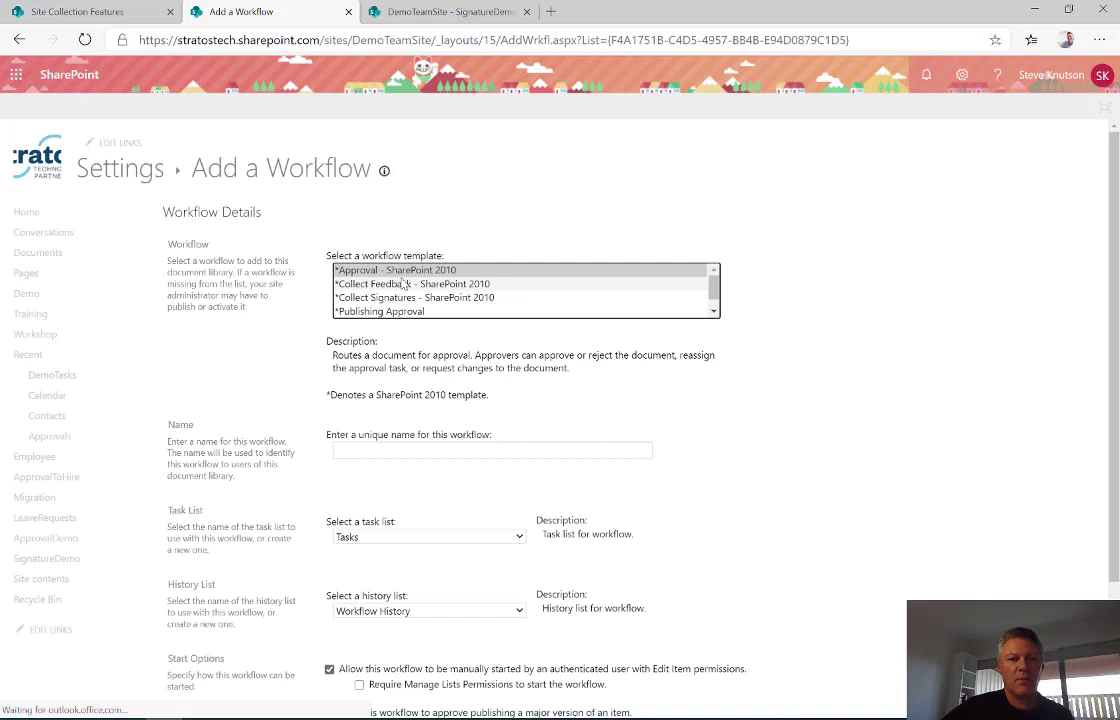
pyautogui.click(388, 298)
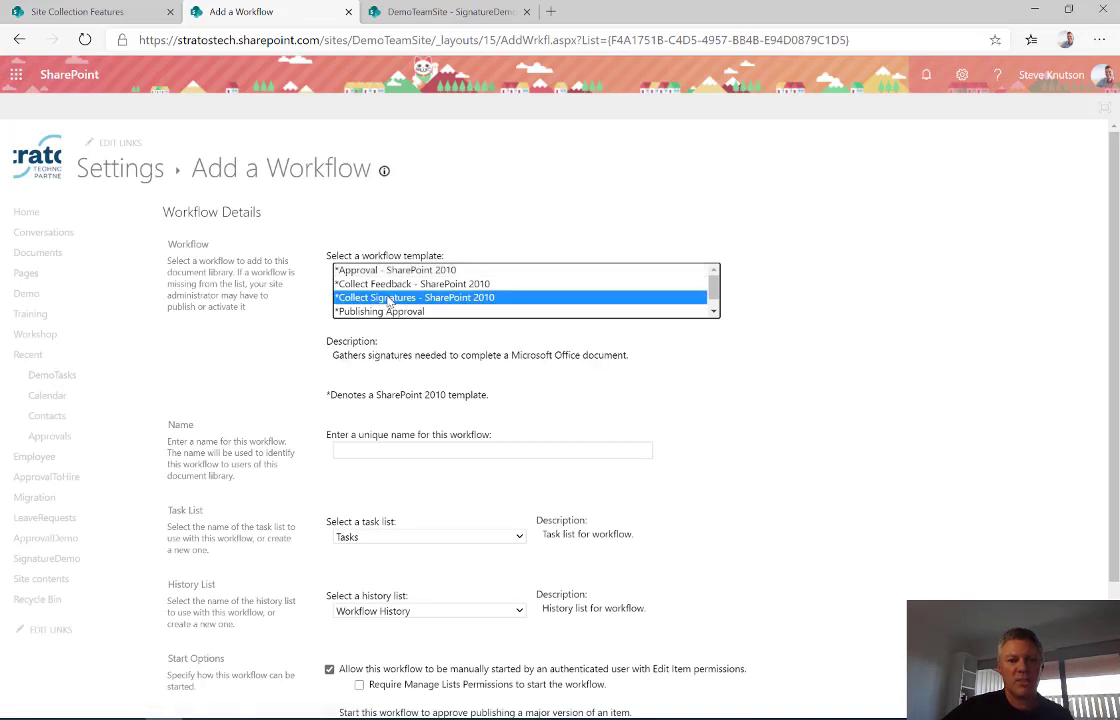
pyautogui.click(396, 451)
pyautogui.write('Get Sgin')
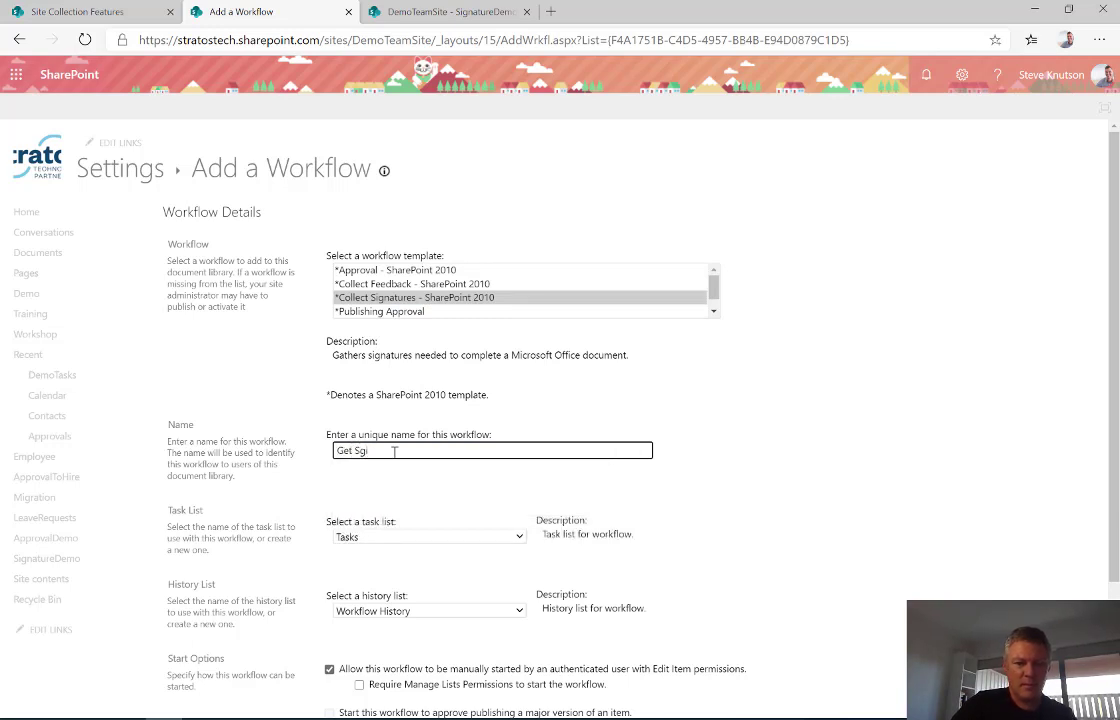
pyautogui.press('BackSpace')
pyautogui.write('ign')
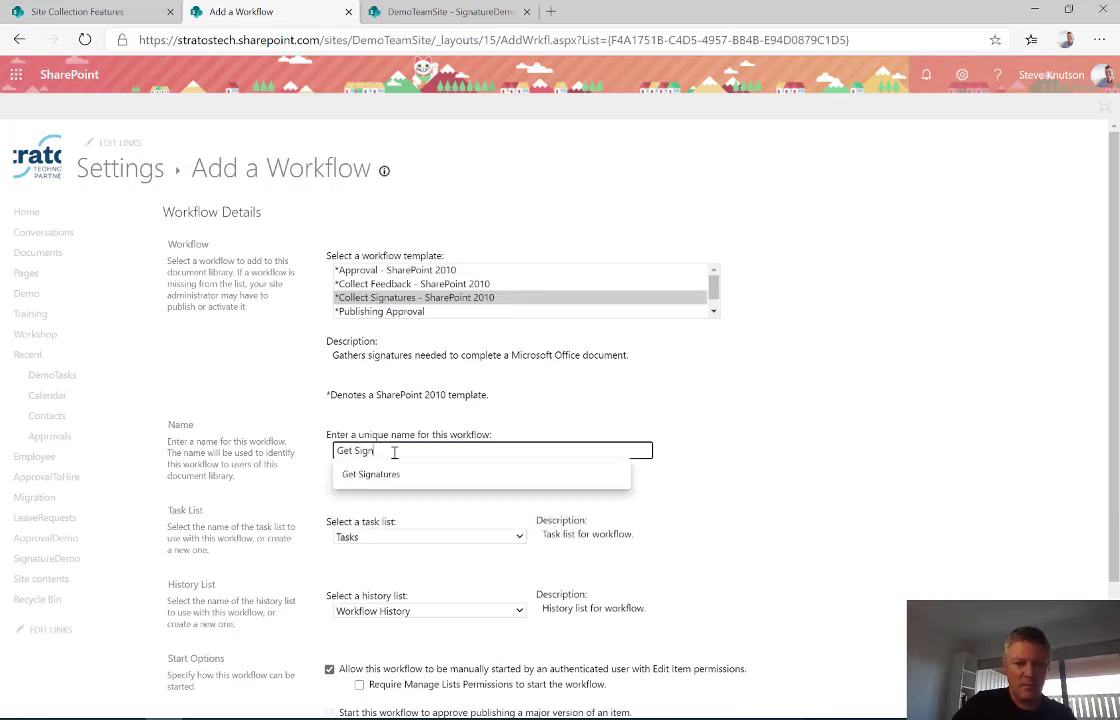
pyautogui.write('atures')
pyautogui.click(700, 493)
pyautogui.scroll(-3, 690, 494)
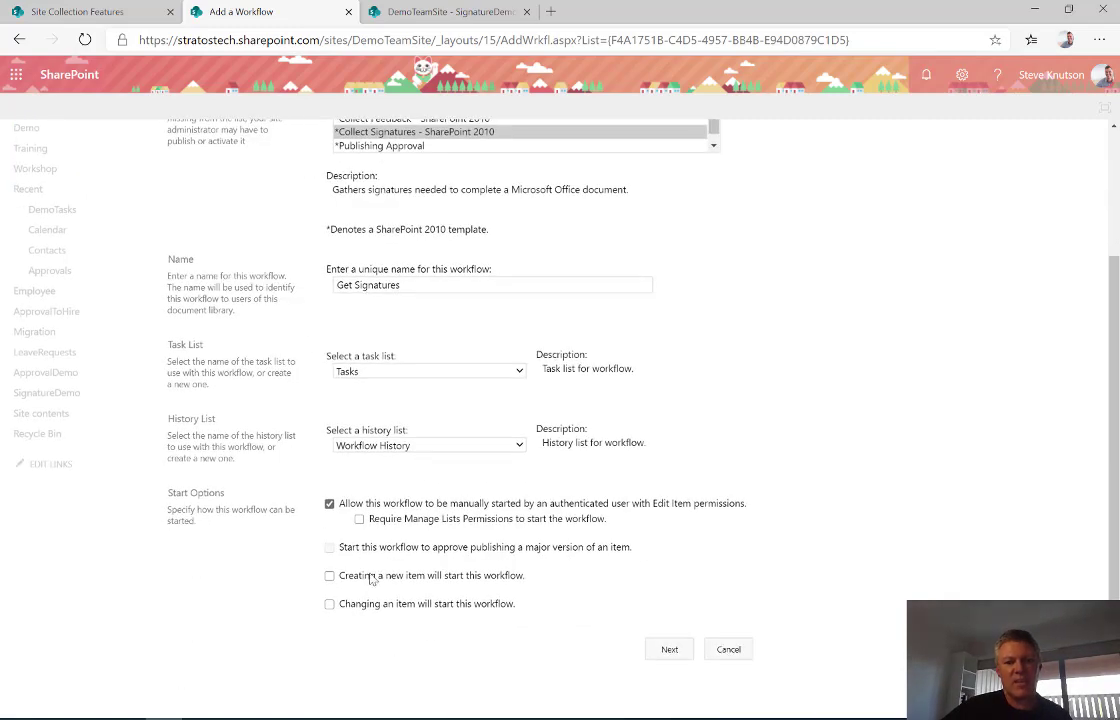
pyautogui.click(661, 650)
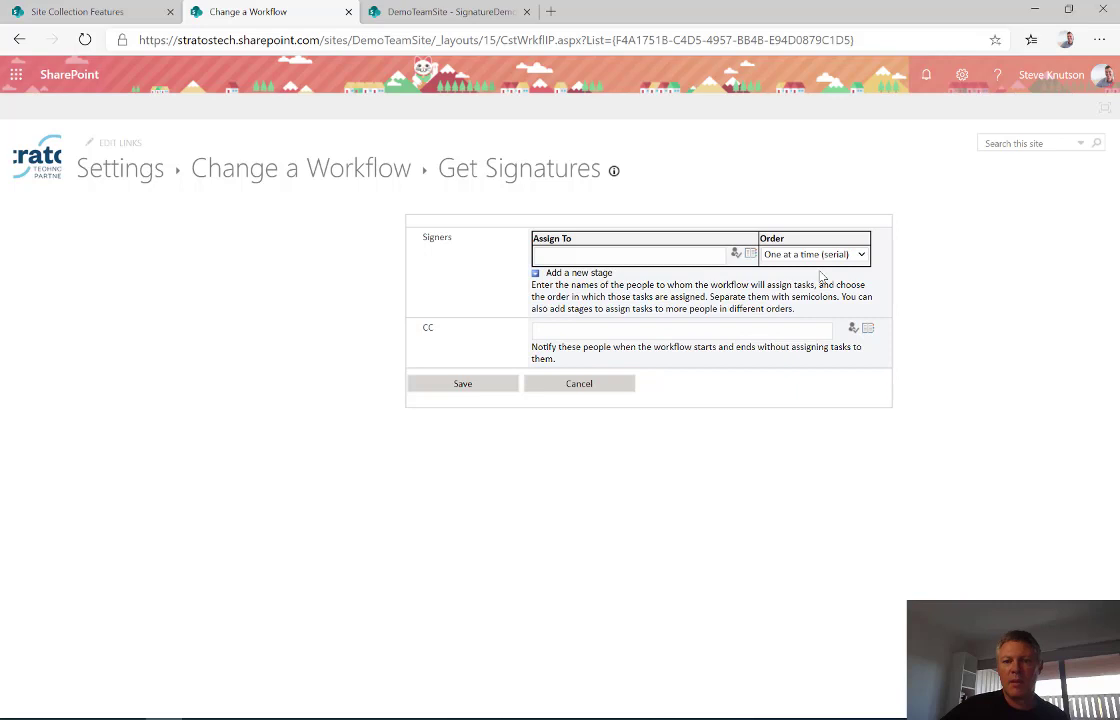
# - Keep the signing order as One at a time (serial) and save Get Signatures
pyautogui.click(862, 256)
pyautogui.click(806, 276)
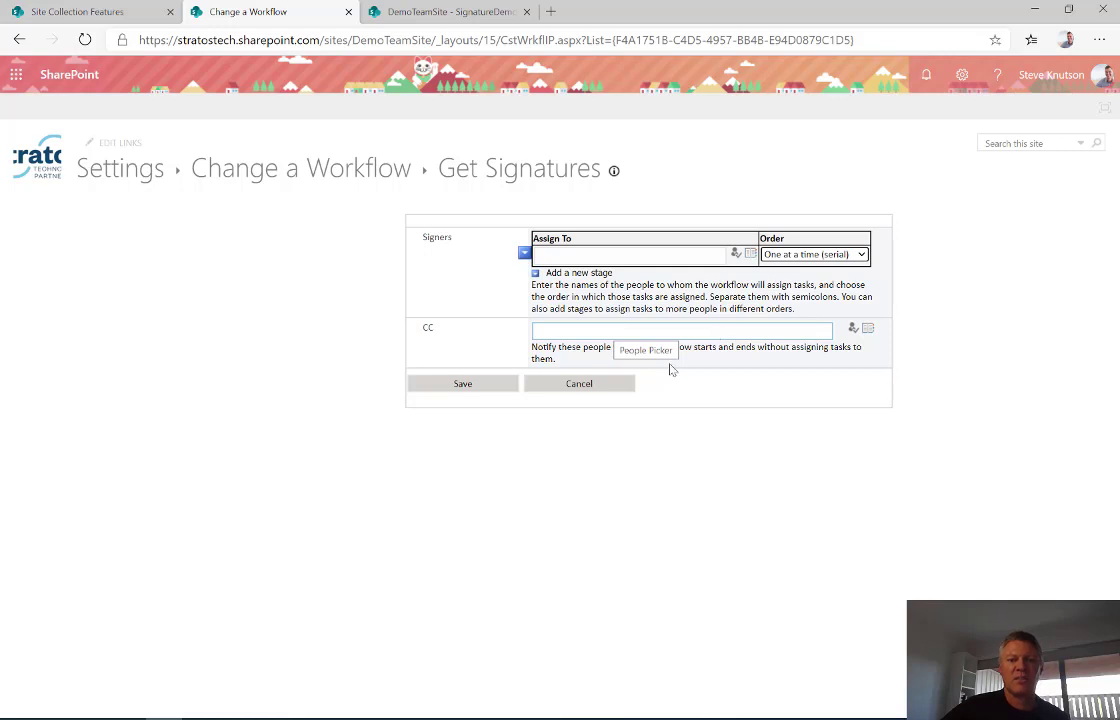
pyautogui.click(471, 387)
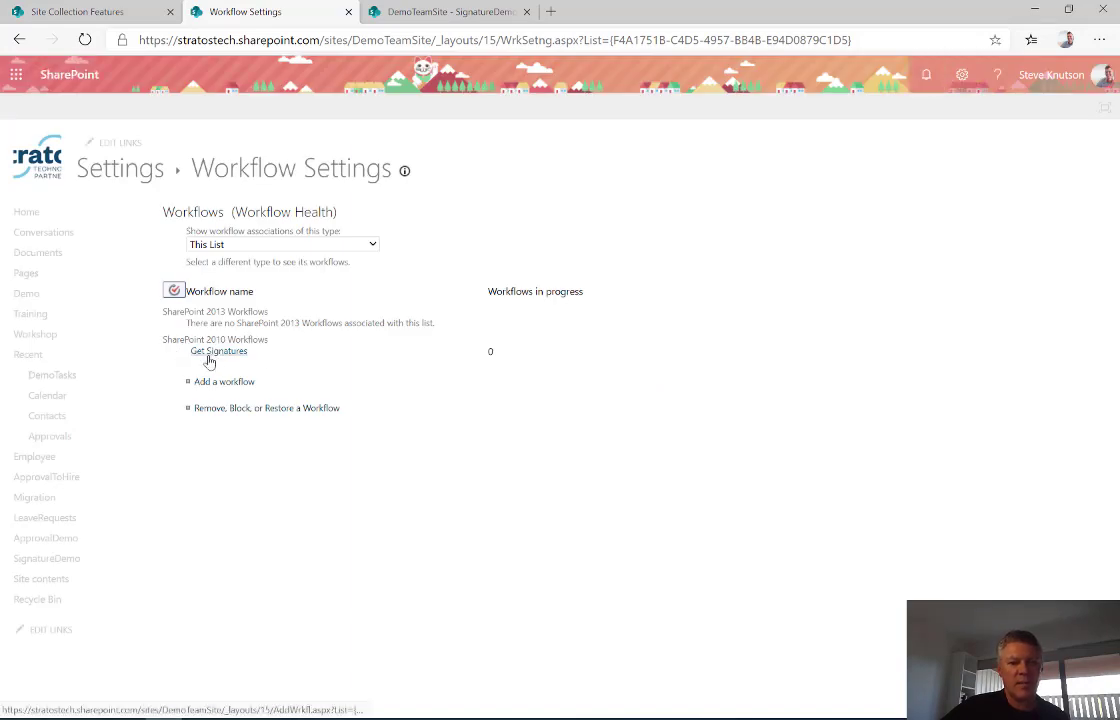
# - Return to the SignatureDemo library tab and close the Settings panel
pyautogui.click(417, 14)
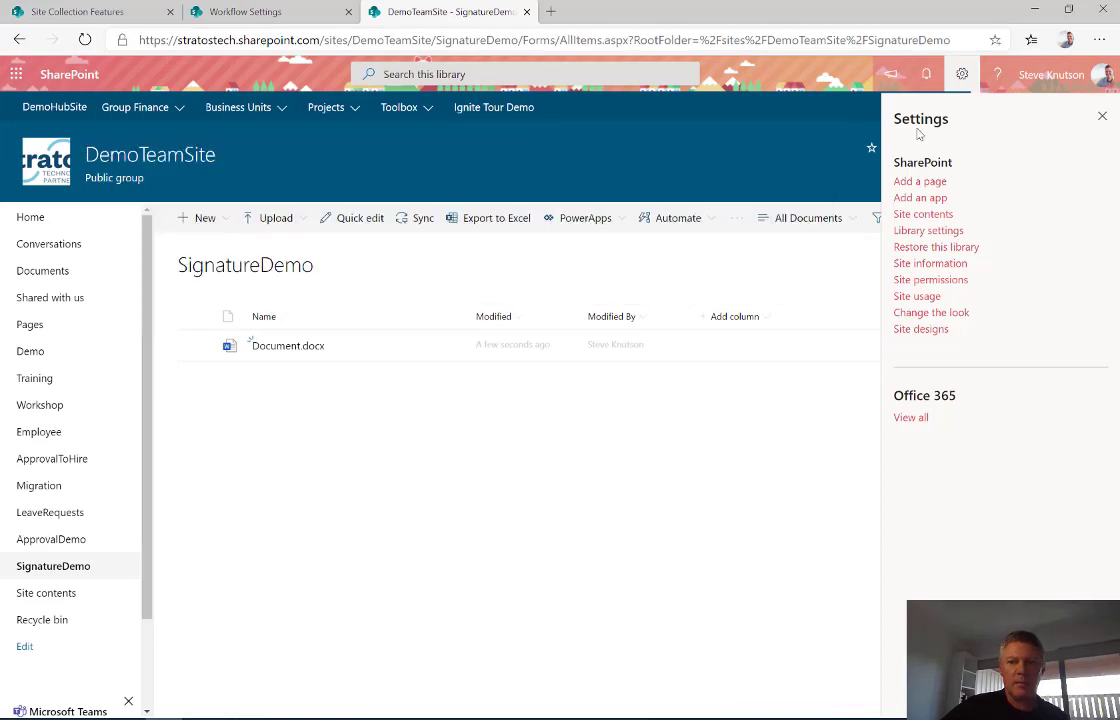
pyautogui.click(1102, 116)
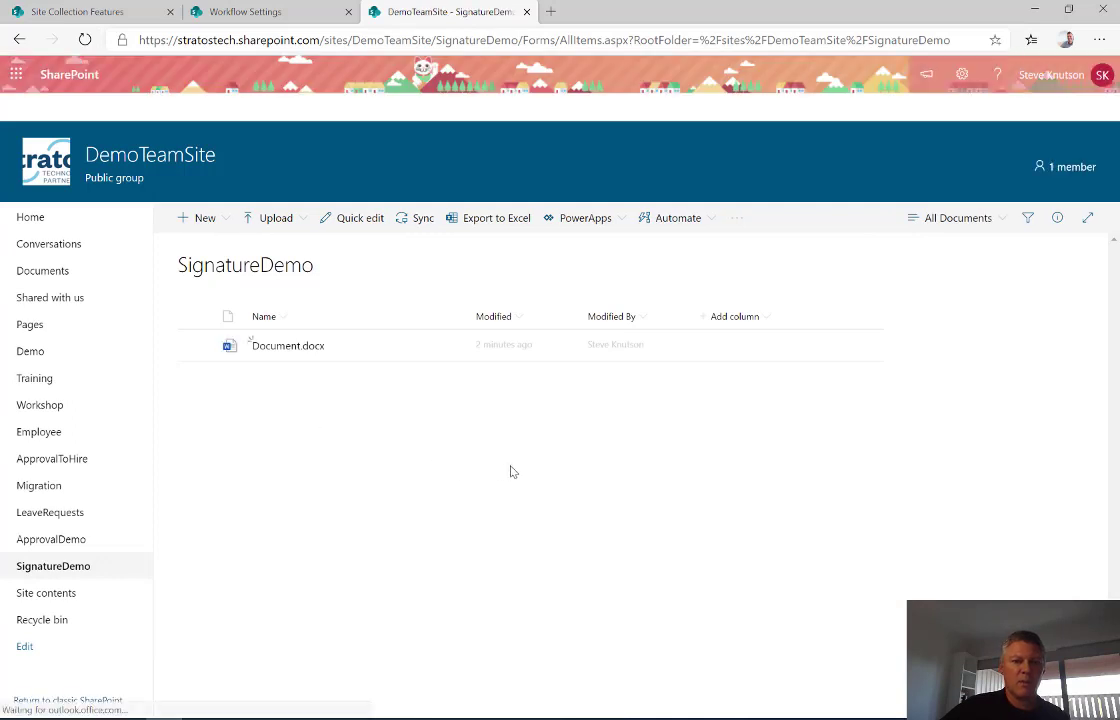
# - Open the Workflows page for Document.docx from its More actions menu
pyautogui.rightClick(354, 352)
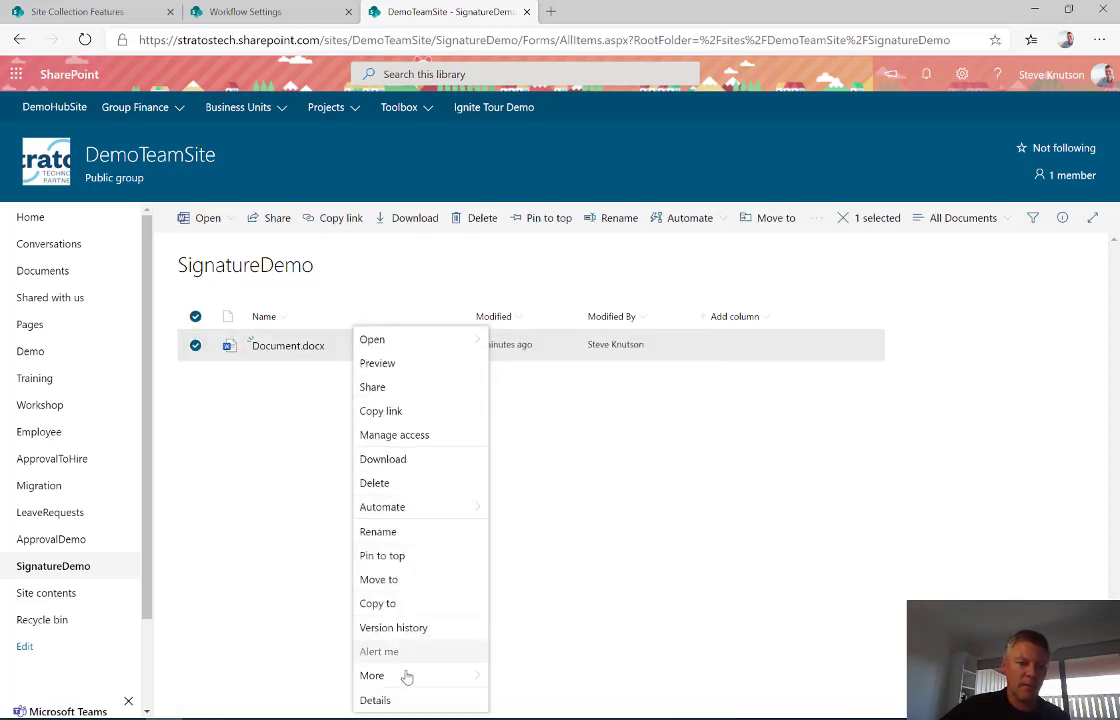
pyautogui.click(405, 675)
pyautogui.click(513, 658)
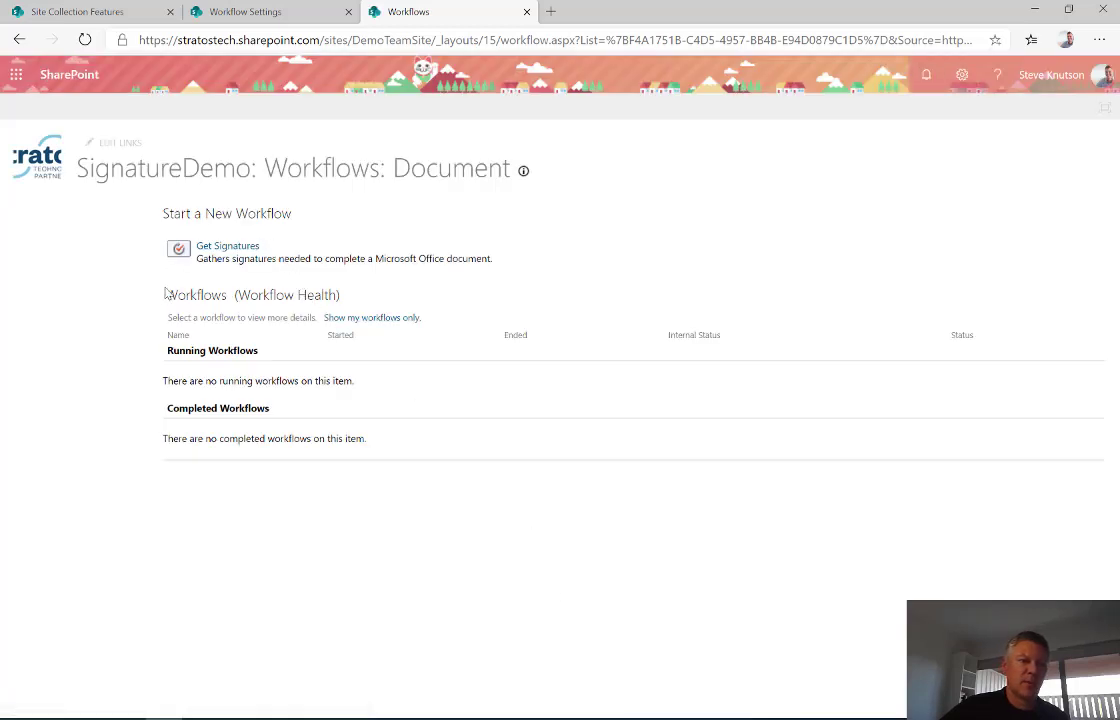
# - Start Get Signatures on Document.docx, assigning the signer by their e-mail address
pyautogui.click(205, 249)
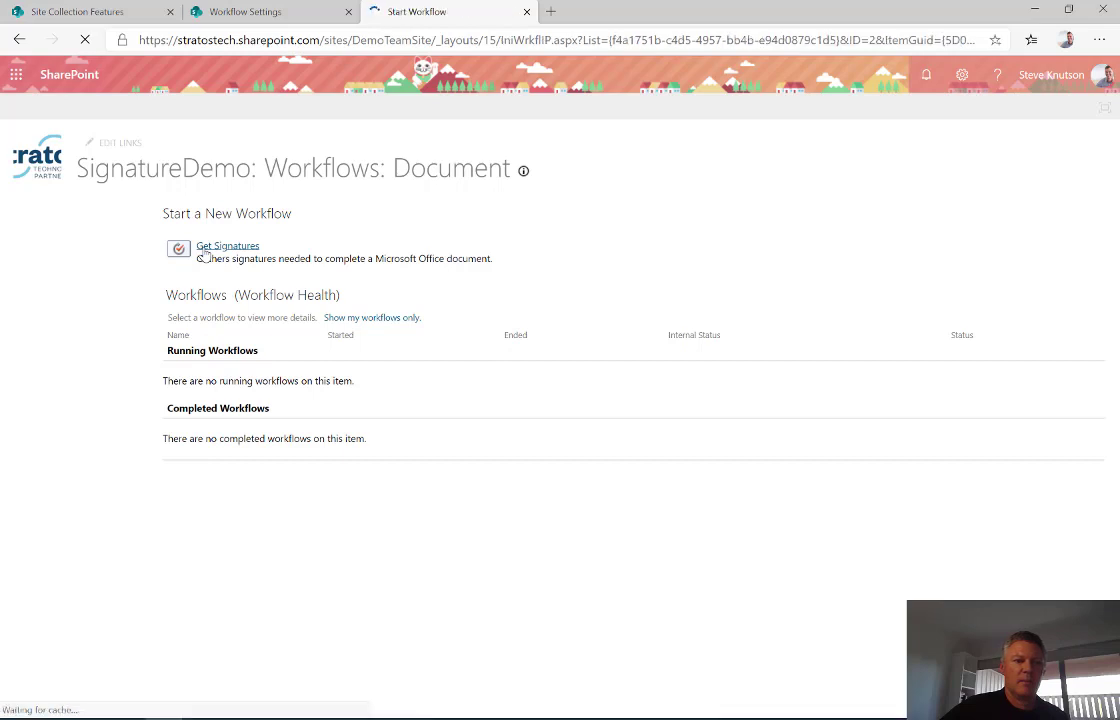
pyautogui.click(565, 255)
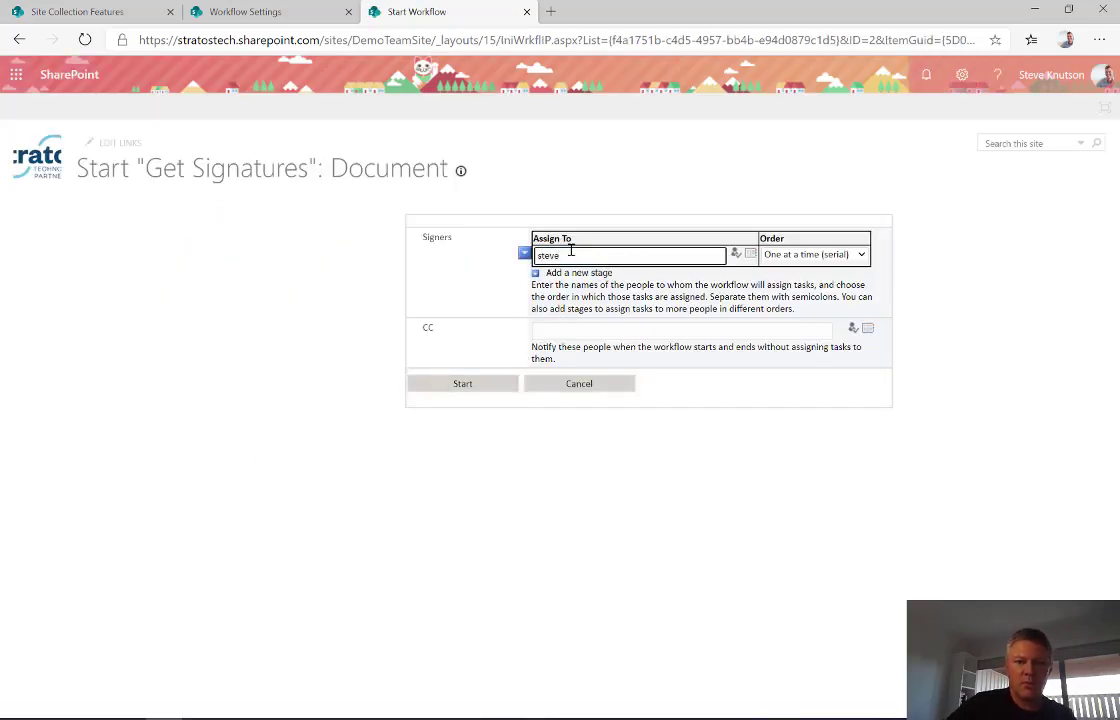
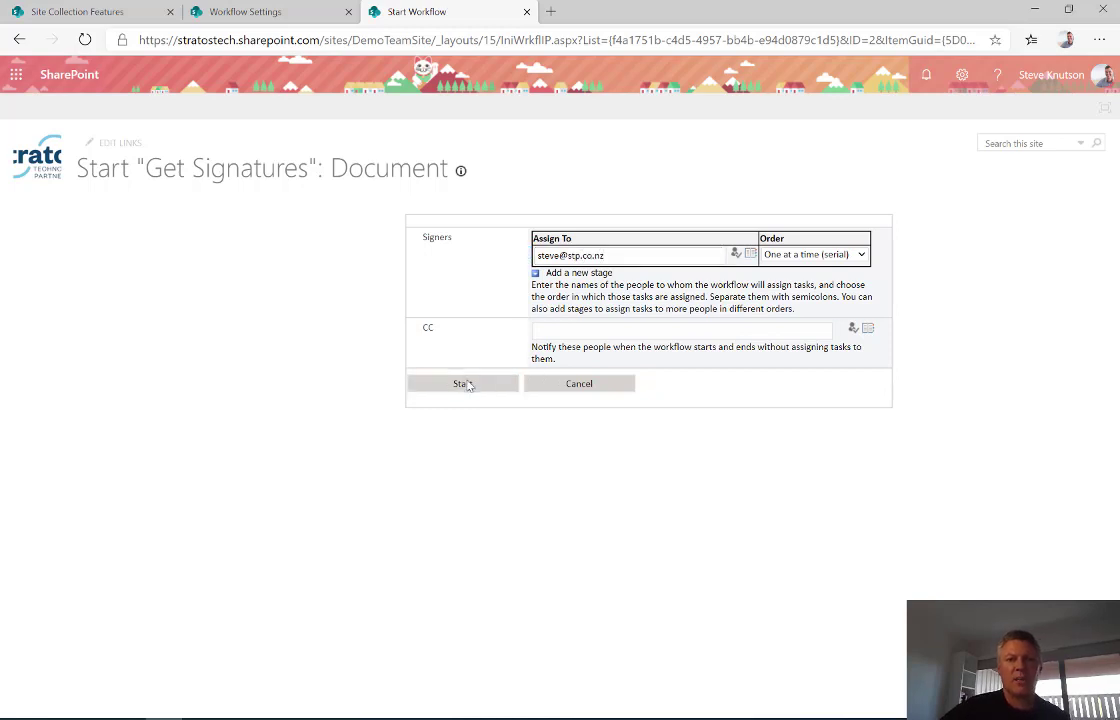
pyautogui.click(467, 384)
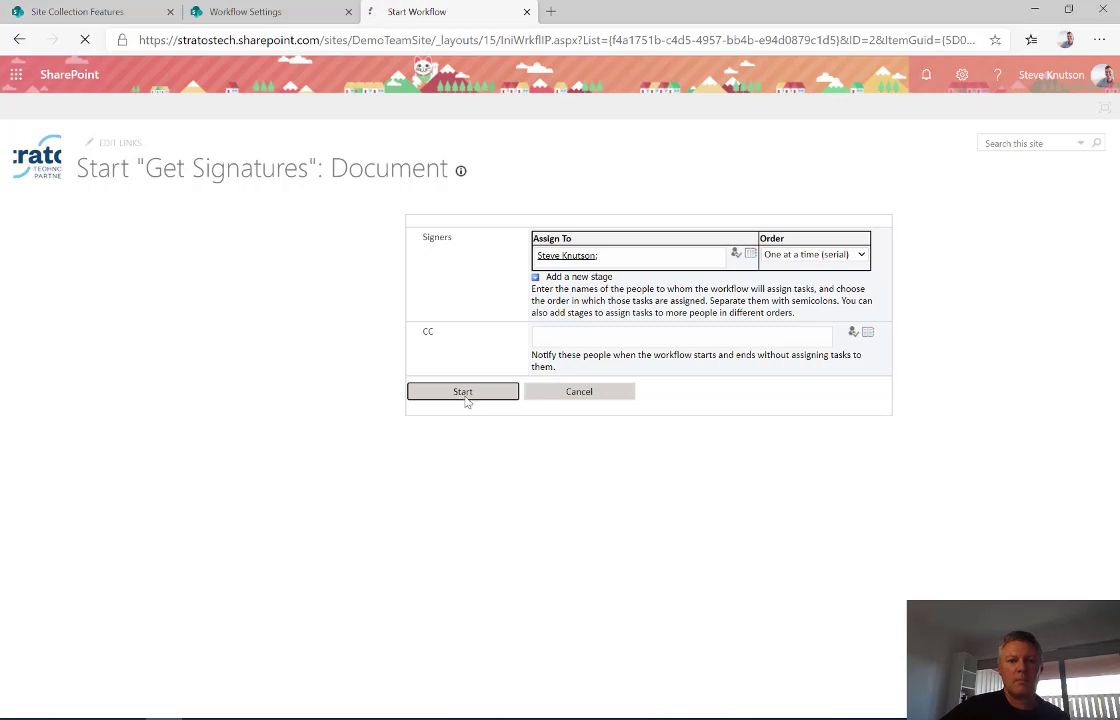
pyautogui.click(462, 393)
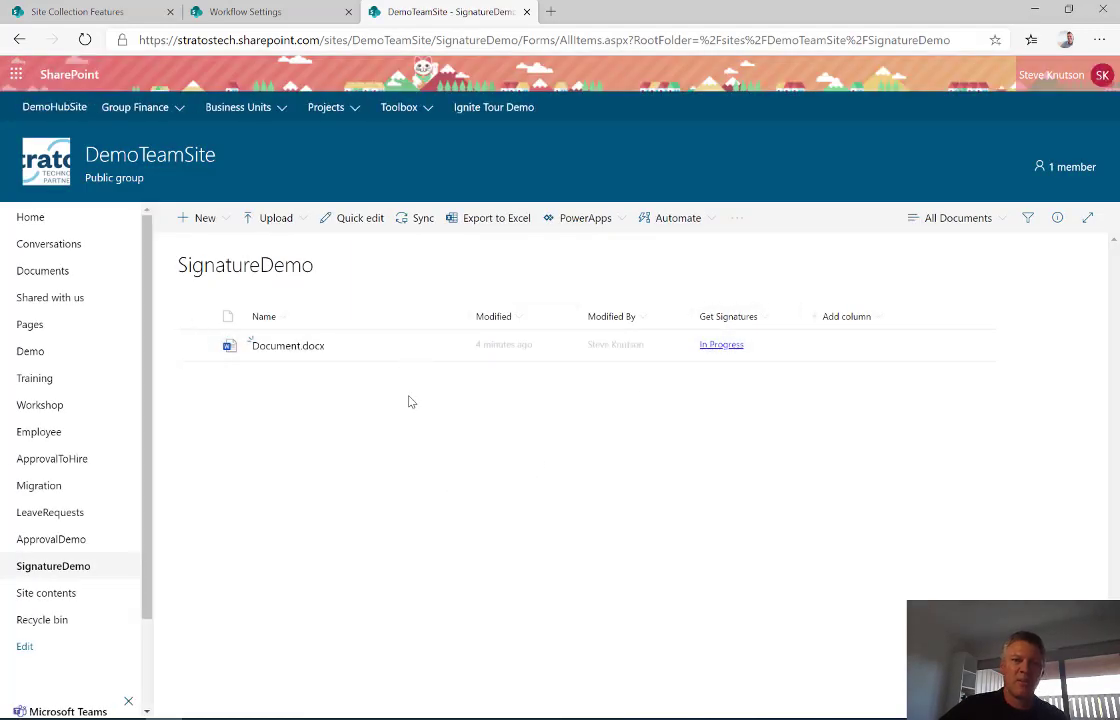
# - Open Document.docx from the library in desktop Word, allowing the browser to launch Word
pyautogui.rightClick(302, 352)
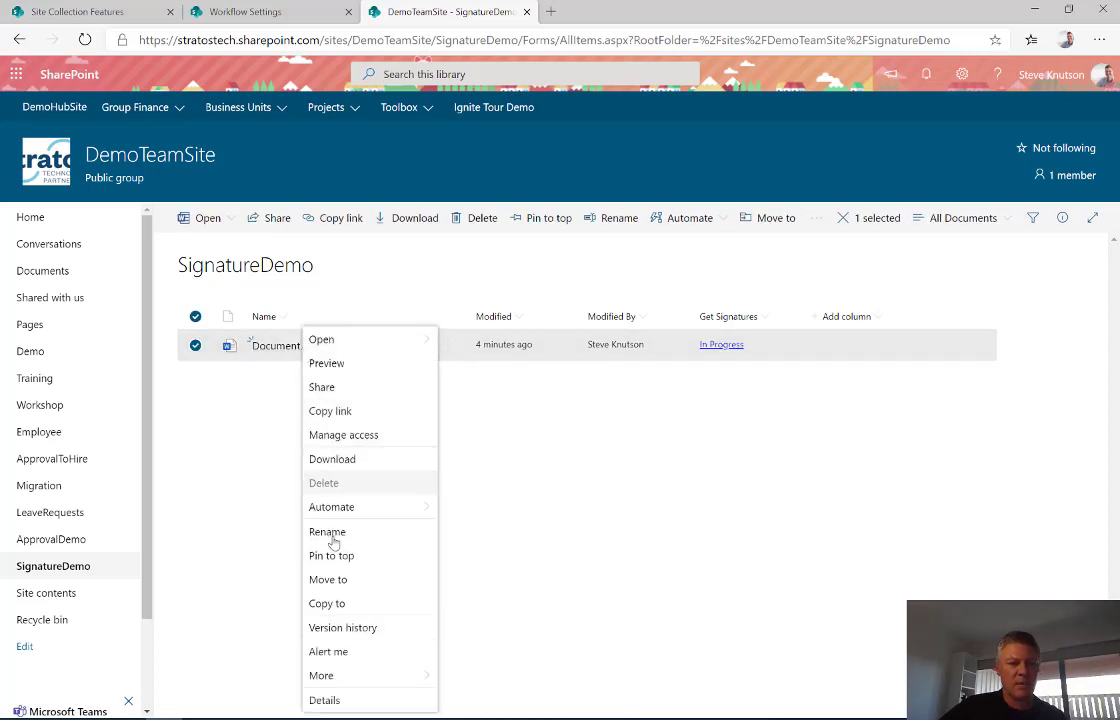
pyautogui.moveTo(375, 343)
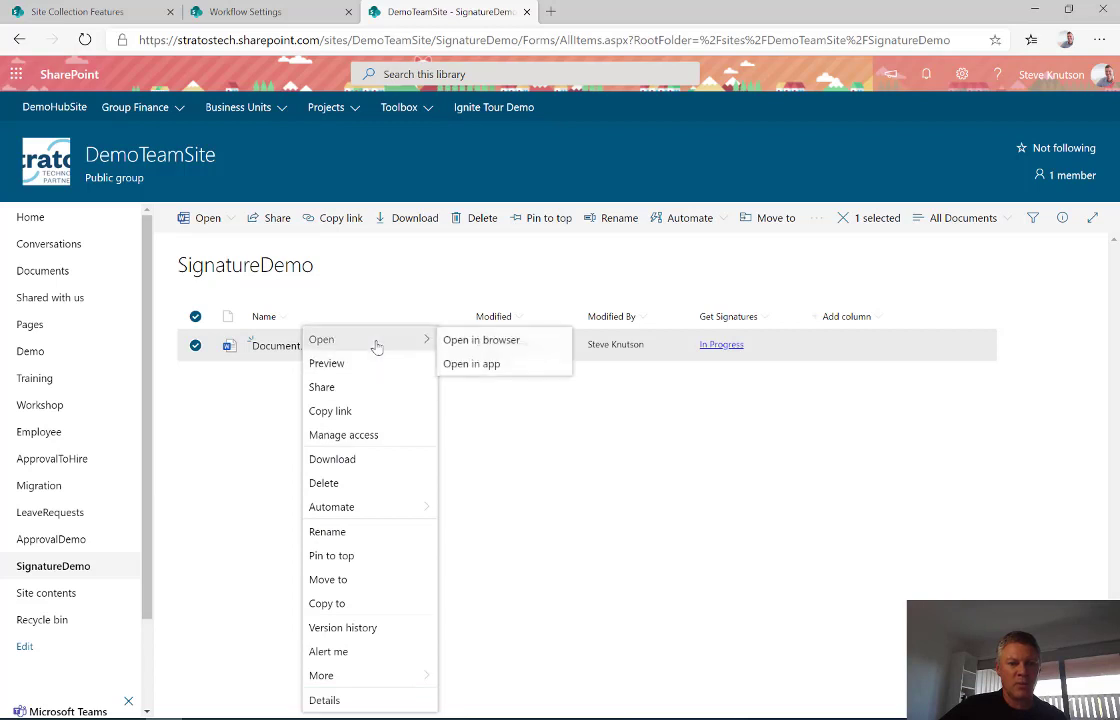
pyautogui.click(487, 365)
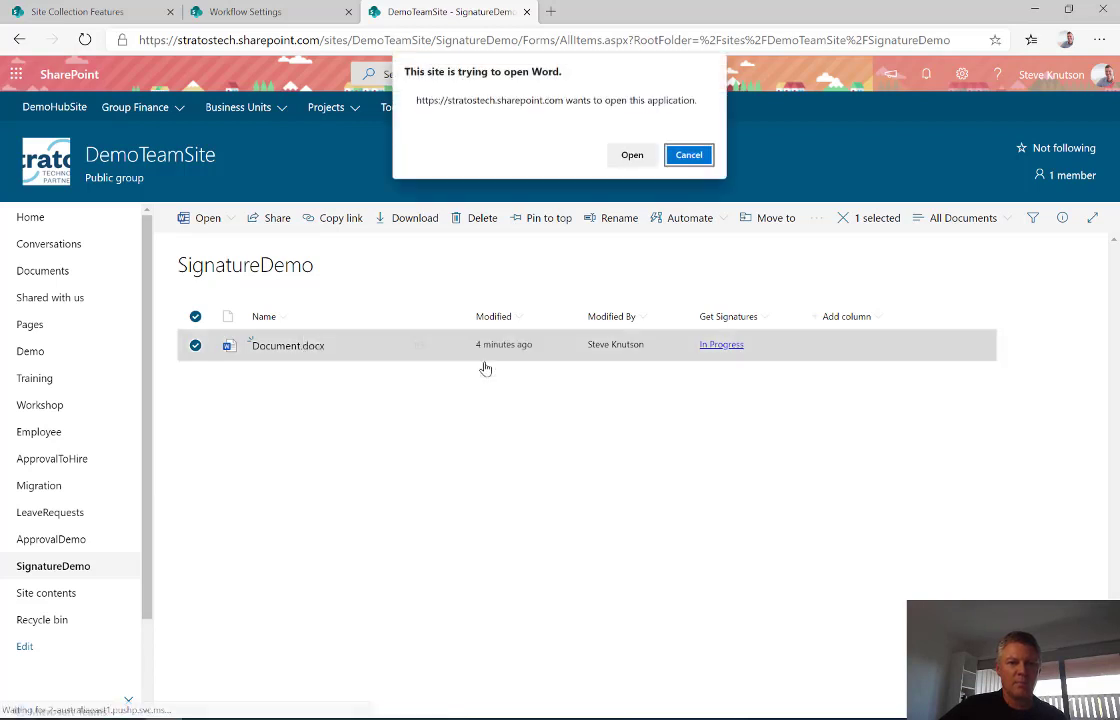
pyautogui.click(633, 156)
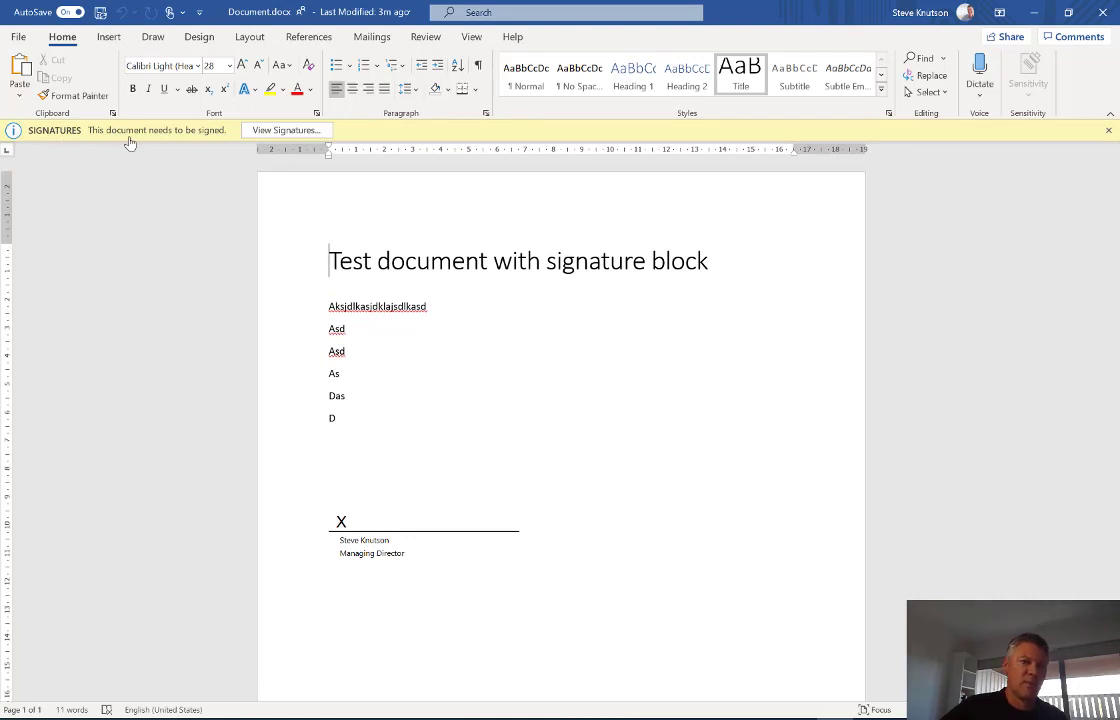
# - Sign the requested signature line with a handwritten ink signature and confirm the signing
pyautogui.click(286, 131)
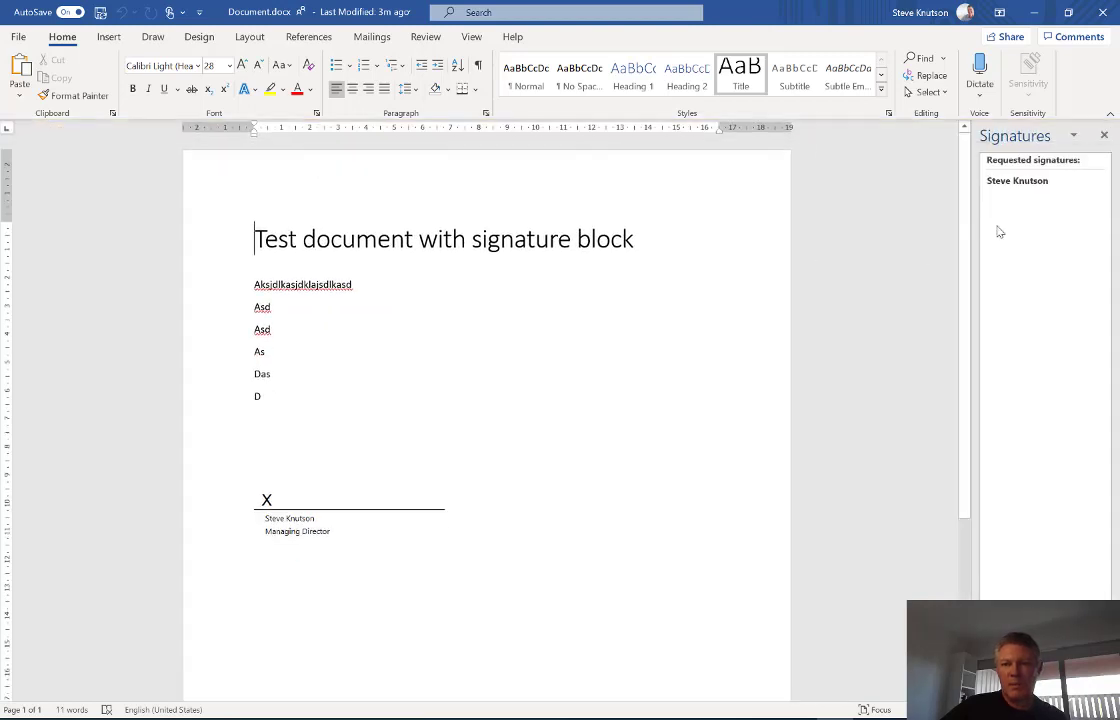
pyautogui.click(1099, 181)
pyautogui.click(1040, 199)
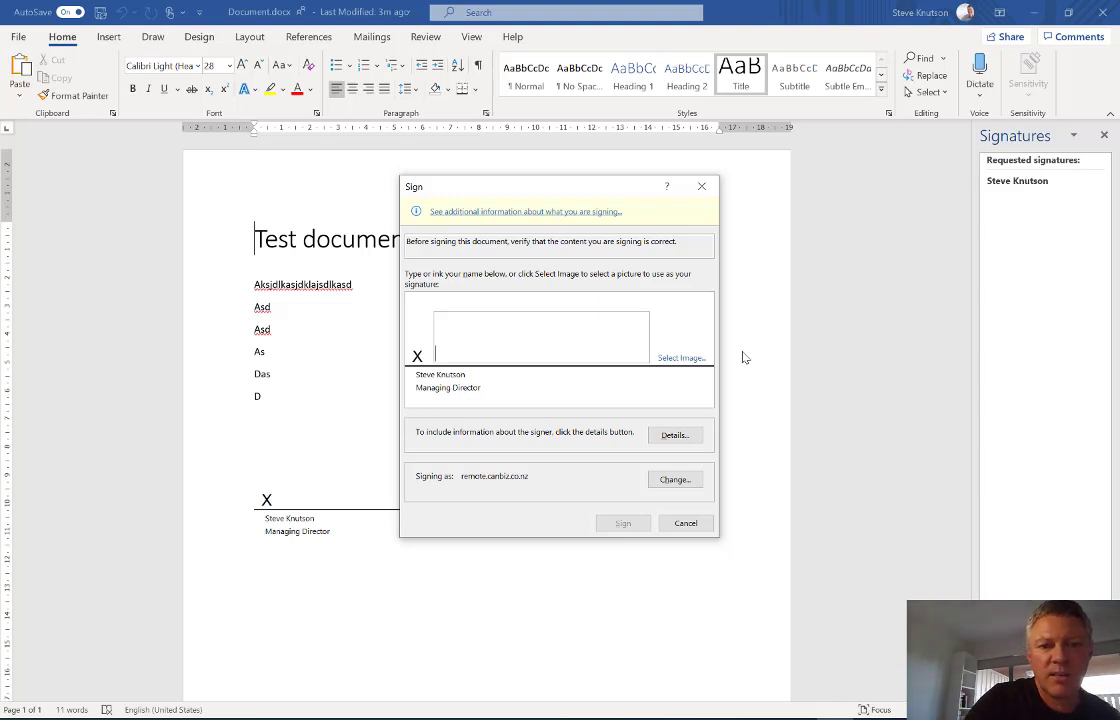
pyautogui.moveTo(455, 322)
pyautogui.mouseDown()
pyautogui.moveTo(478, 355)
pyautogui.moveTo(505, 338)
pyautogui.moveTo(597, 342)
pyautogui.mouseUp()
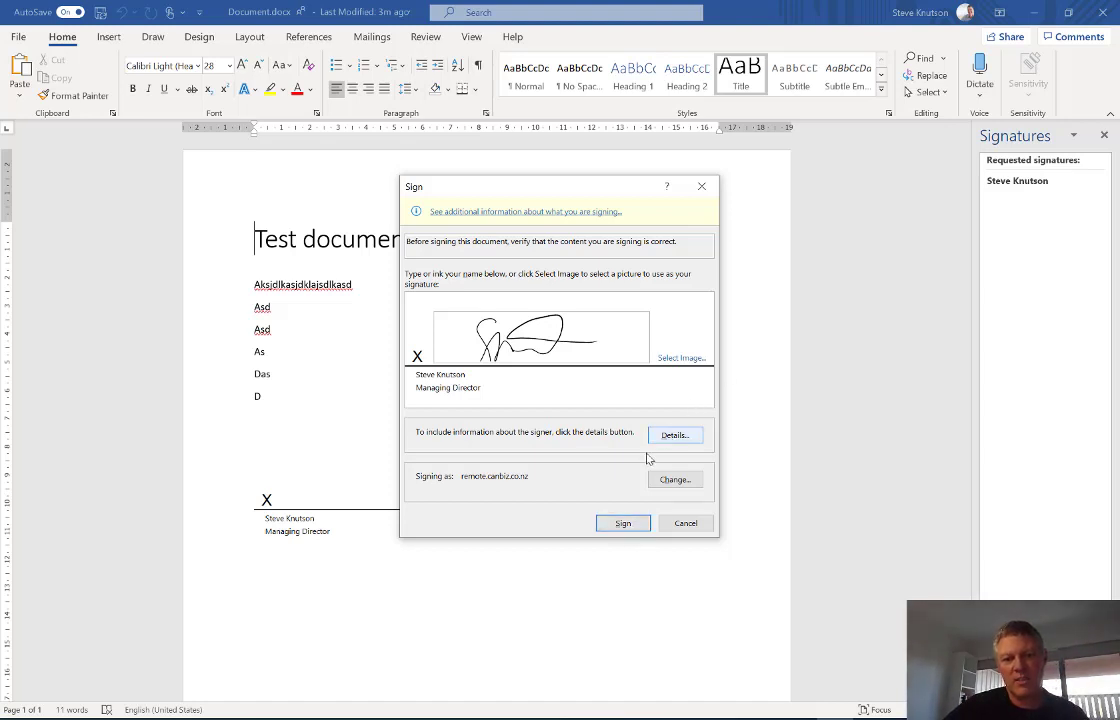
pyautogui.click(614, 525)
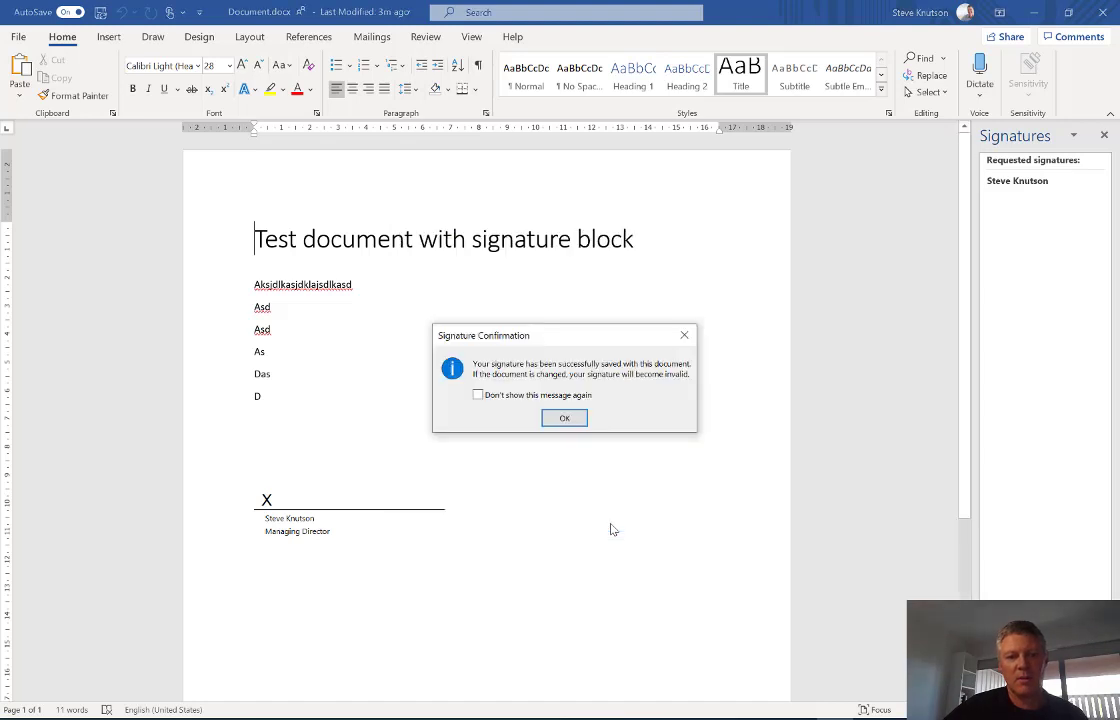
pyautogui.click(565, 419)
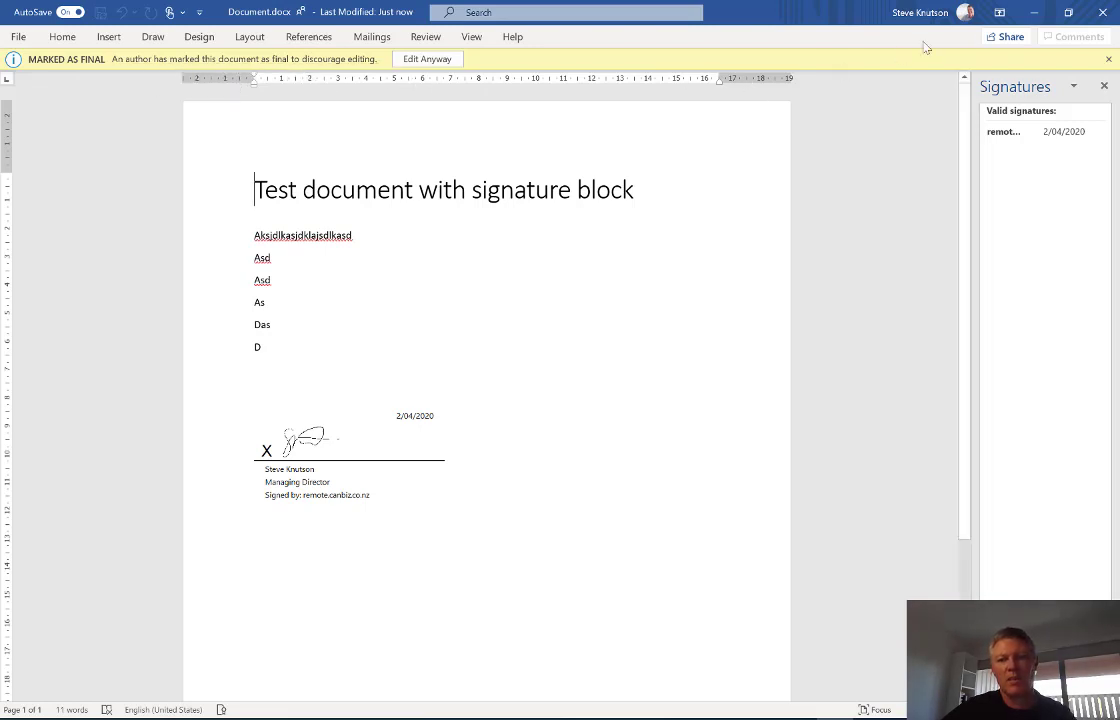
# - Close desktop Word and bring up the actions menu for Document.docx in the library
pyautogui.click(1101, 13)
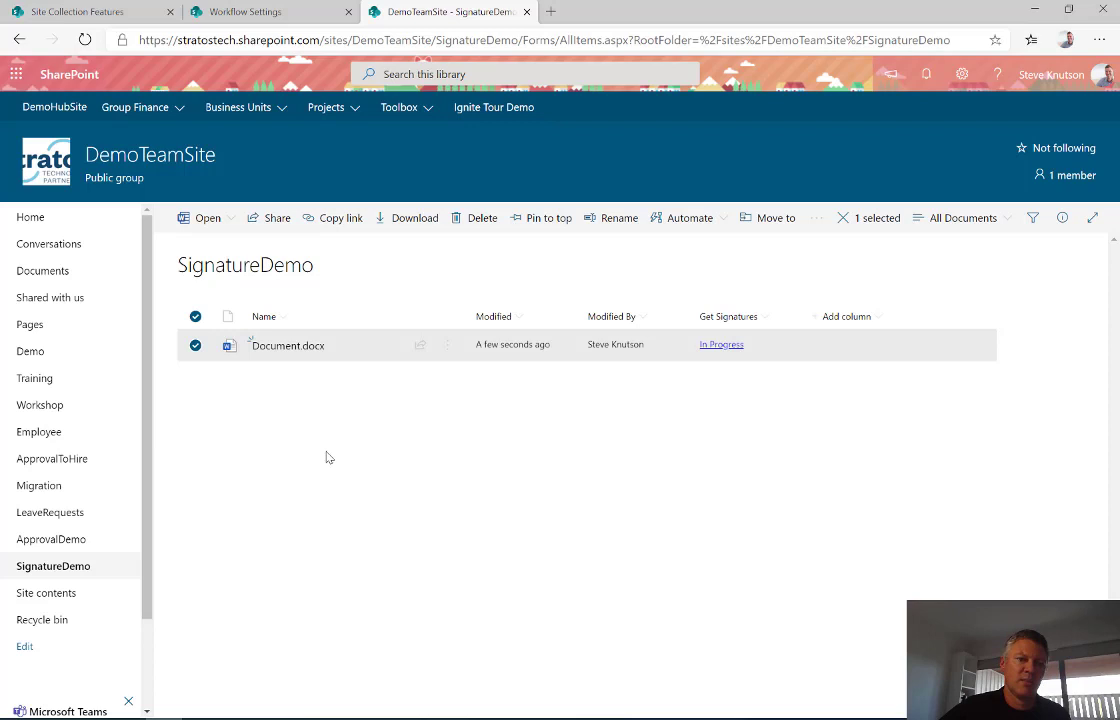
pyautogui.rightClick(345, 350)
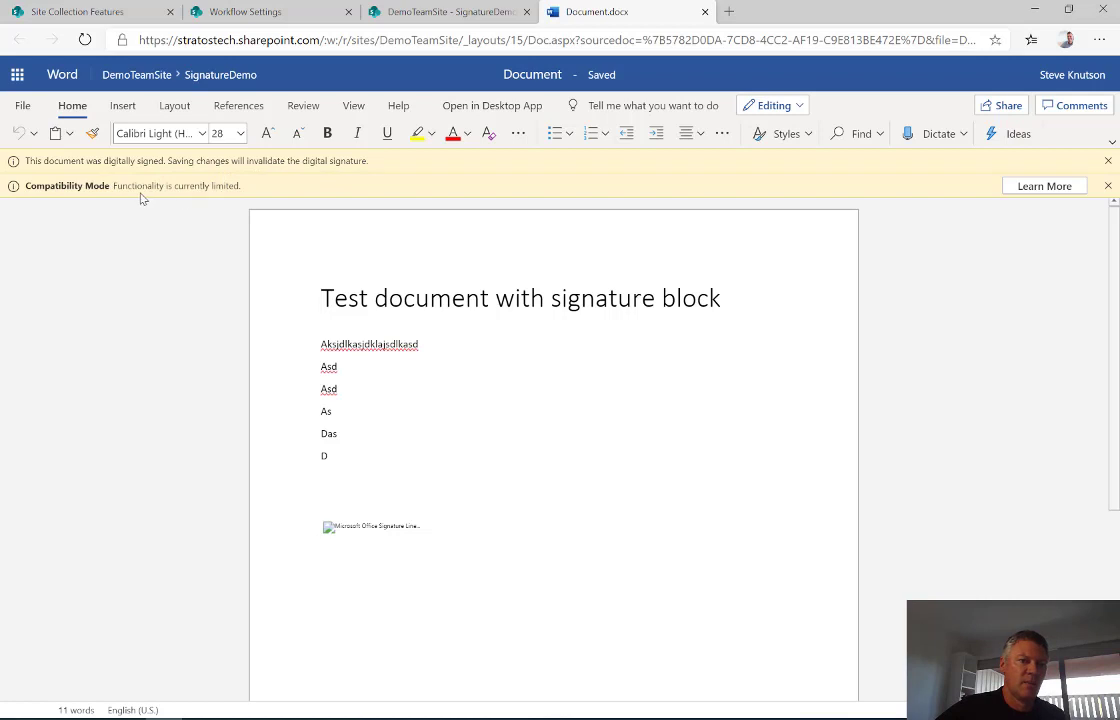
# - Reopen Document.docx in desktop Word and place the cursor at the end of the third line
pyautogui.click(474, 106)
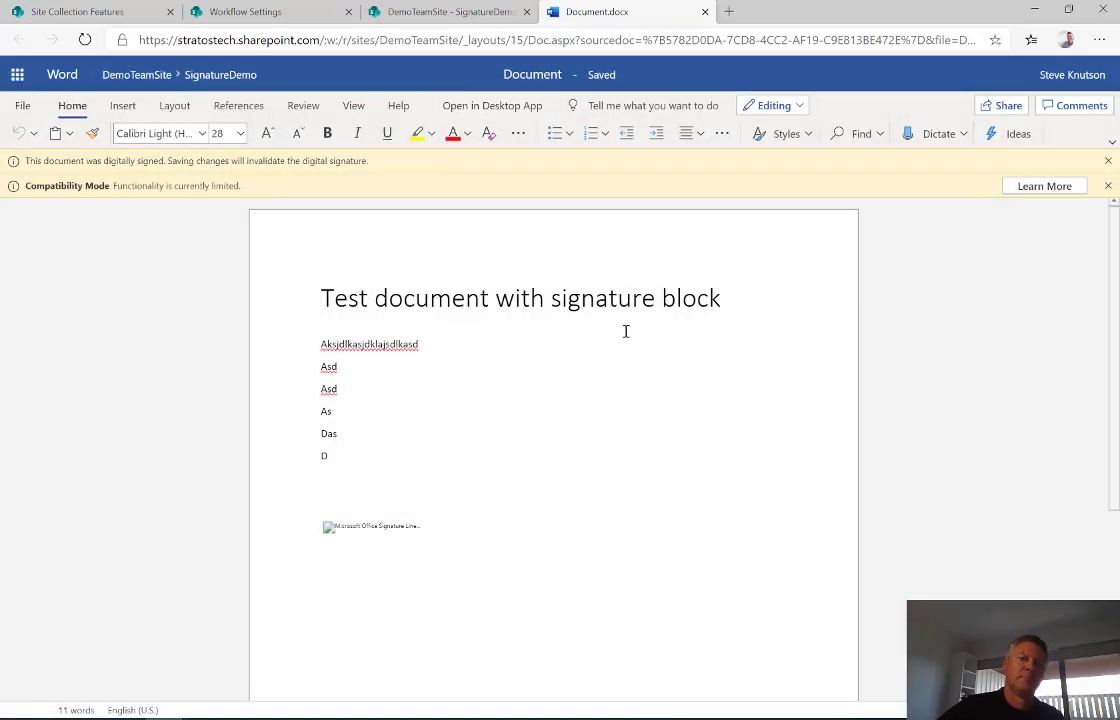
pyautogui.click(632, 155)
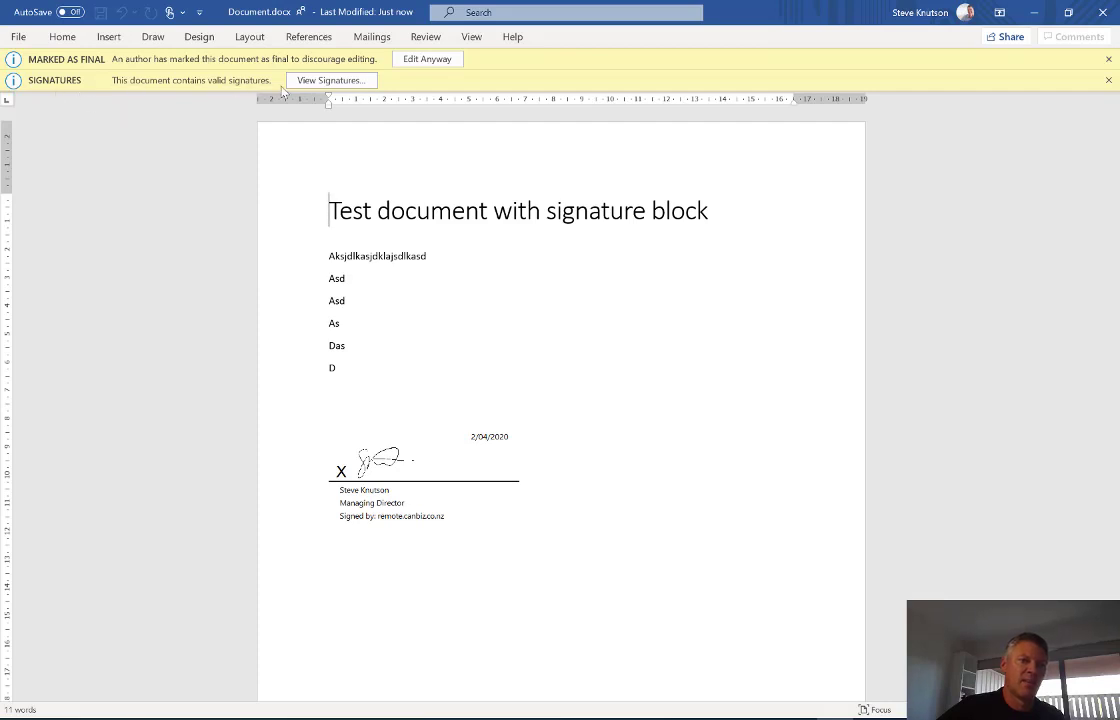
pyautogui.click(369, 313)
pyautogui.write('a')
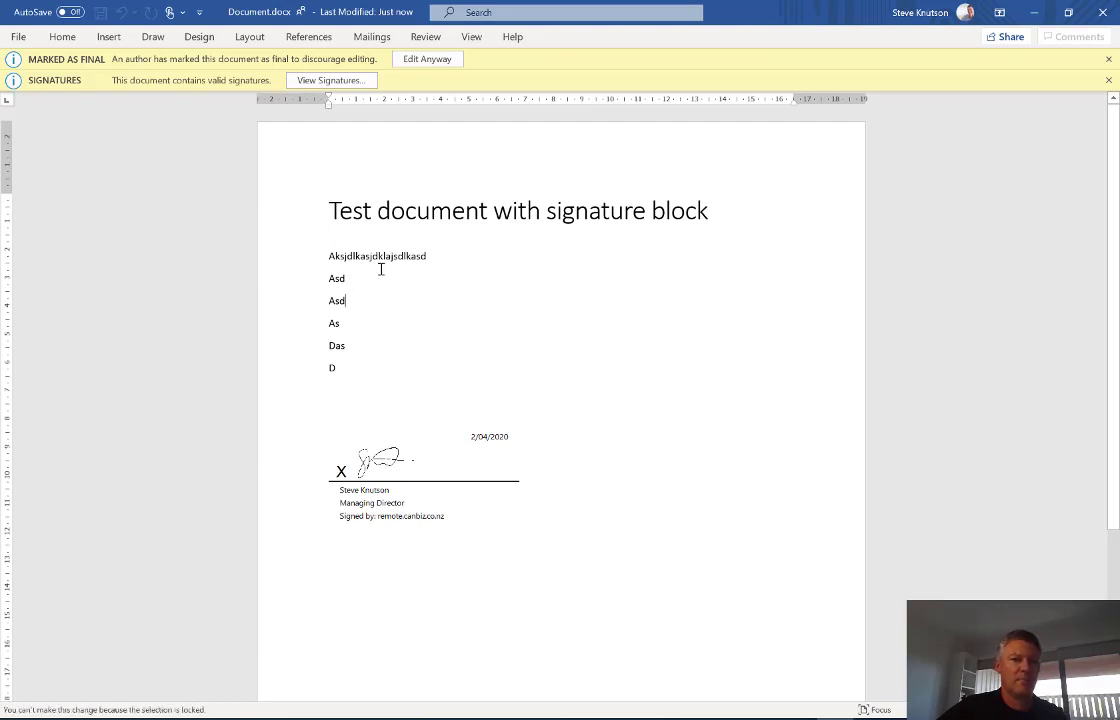
# - Edit the final document anyway, removing the signature, append 'sdfsdfsdfsdfsdf' to the third line, then close Word
pyautogui.click(427, 59)
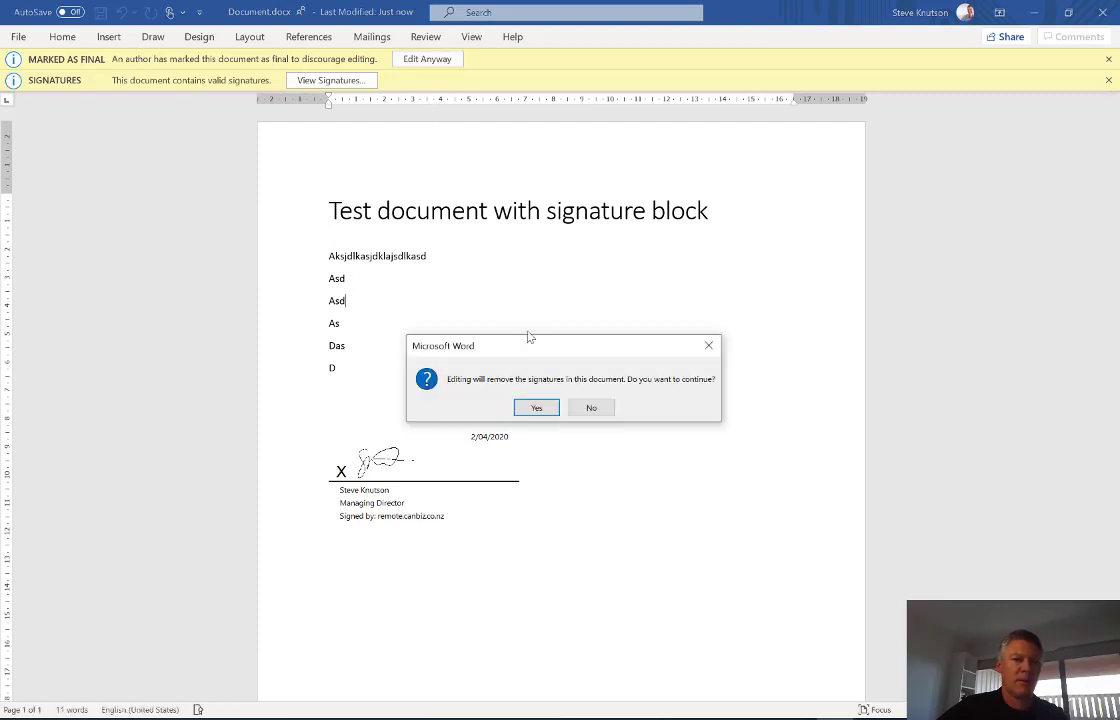
pyautogui.click(532, 409)
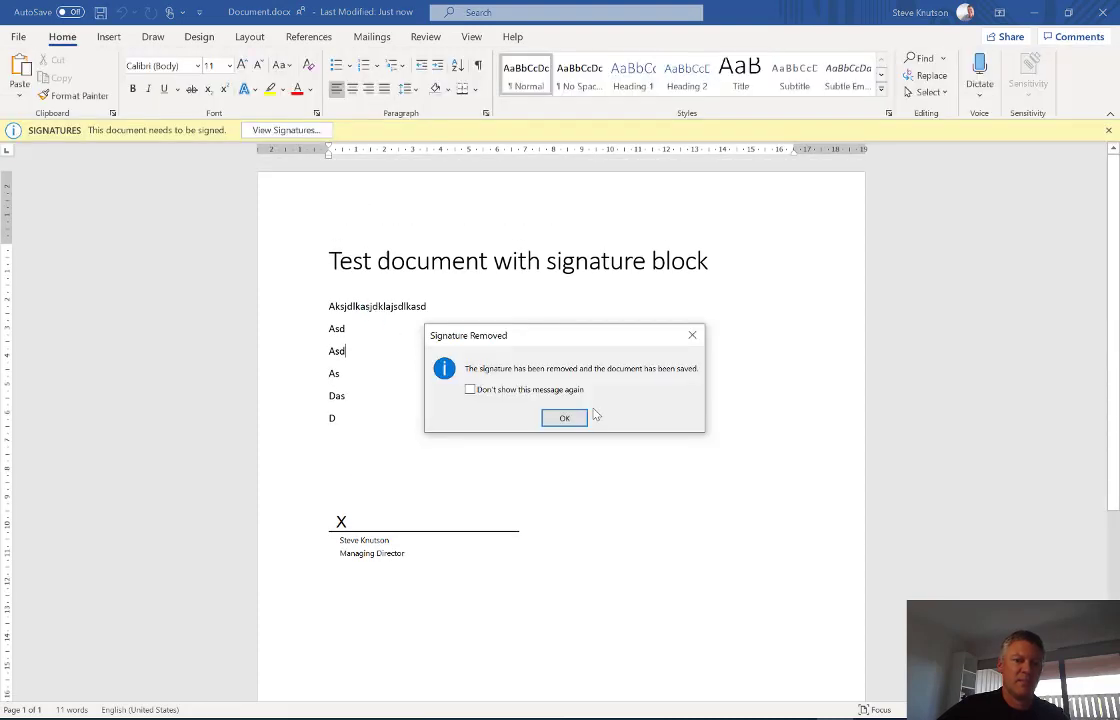
pyautogui.click(565, 417)
pyautogui.write('sdfsdfsdfsdf')
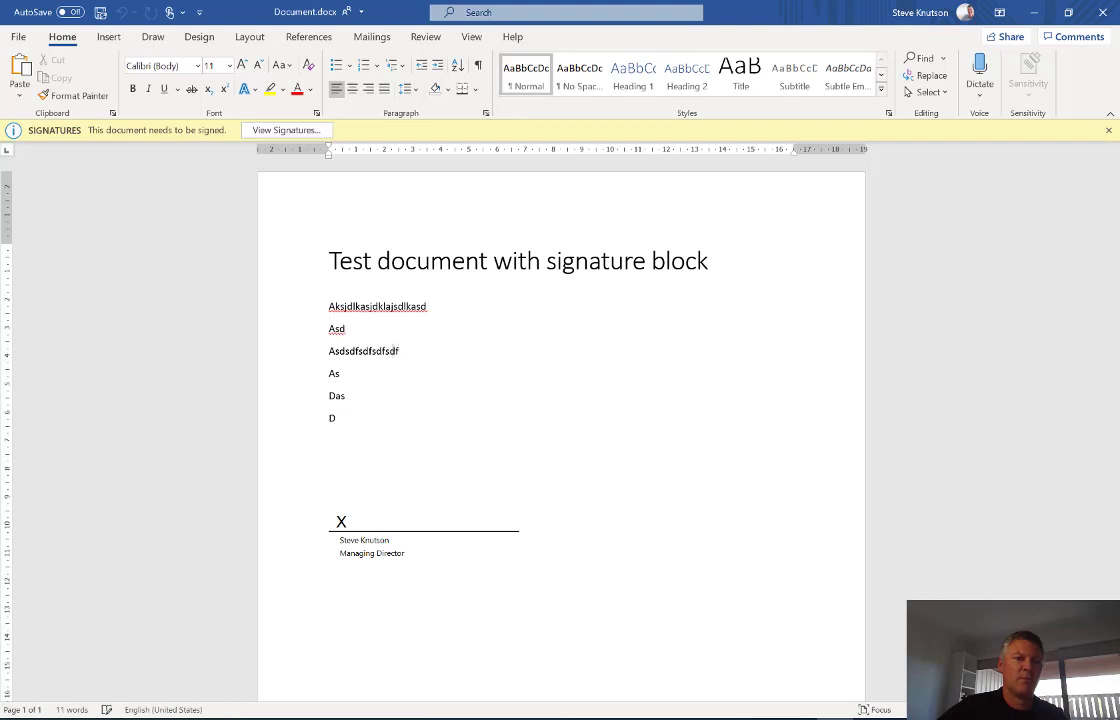
pyautogui.write('sdf')
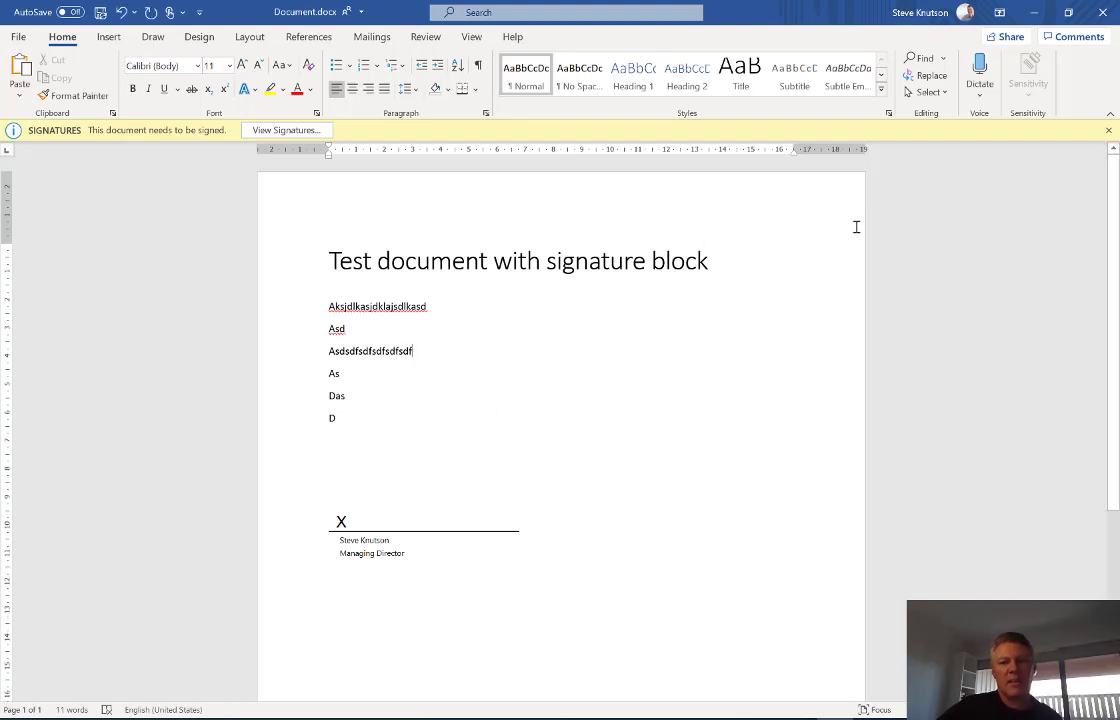
pyautogui.click(1103, 12)
# - Close desktop Word without saving the changes
pyautogui.click(574, 384)
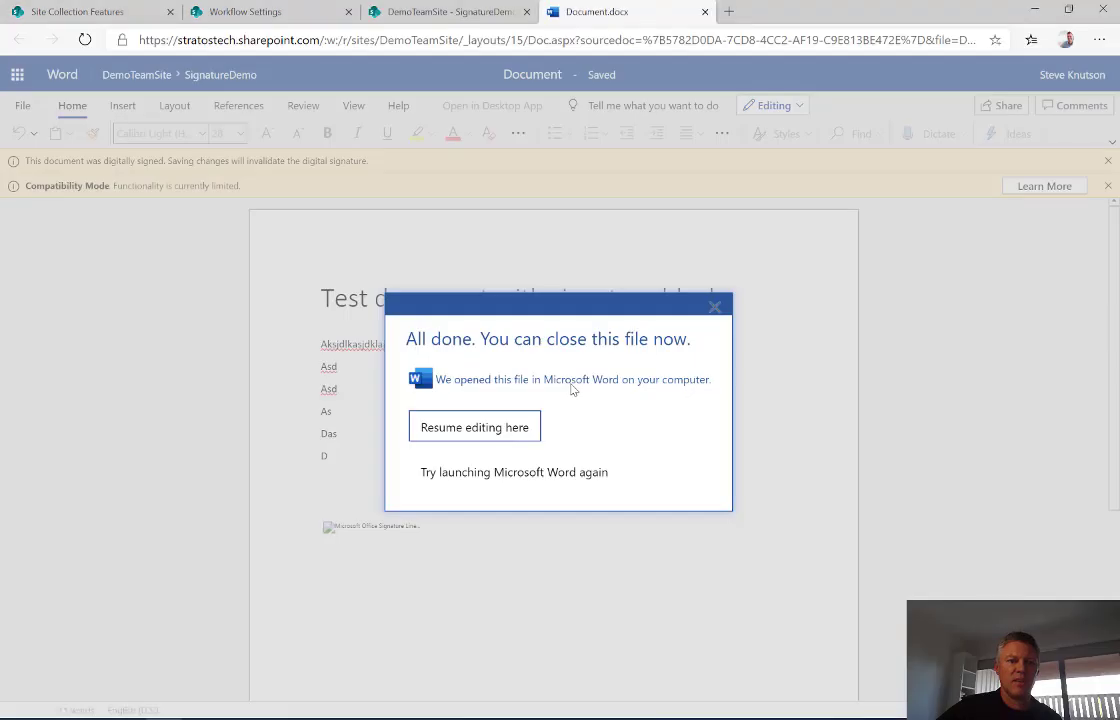